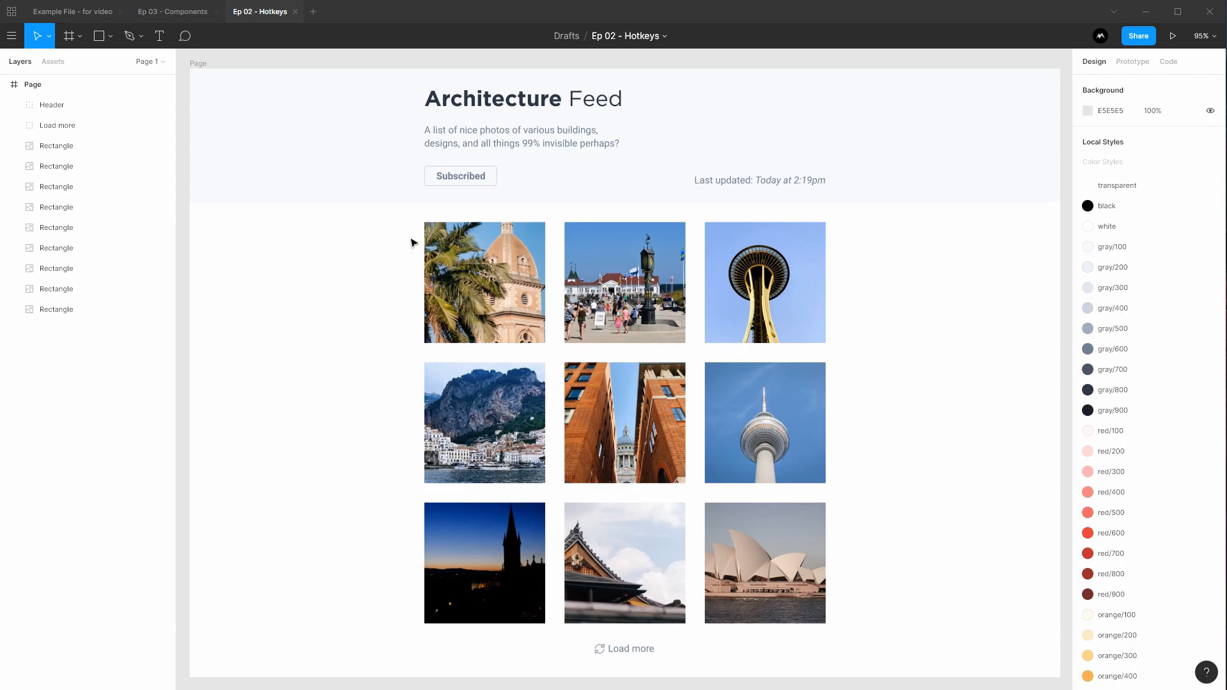
Delete the nine photo rectangles, leaving only the Header and Load more layers
left_click_drag(377, 233, 864, 582)
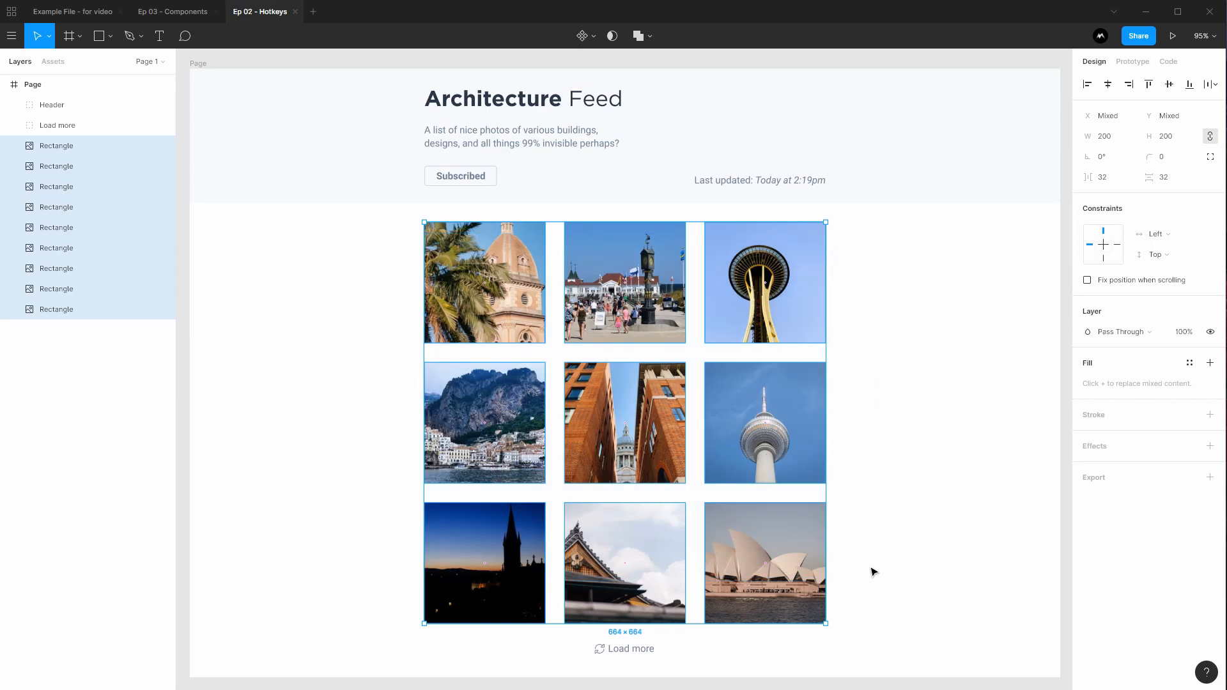
left_click(935, 435)
left_click_drag(927, 254, 345, 602)
key("Delete")
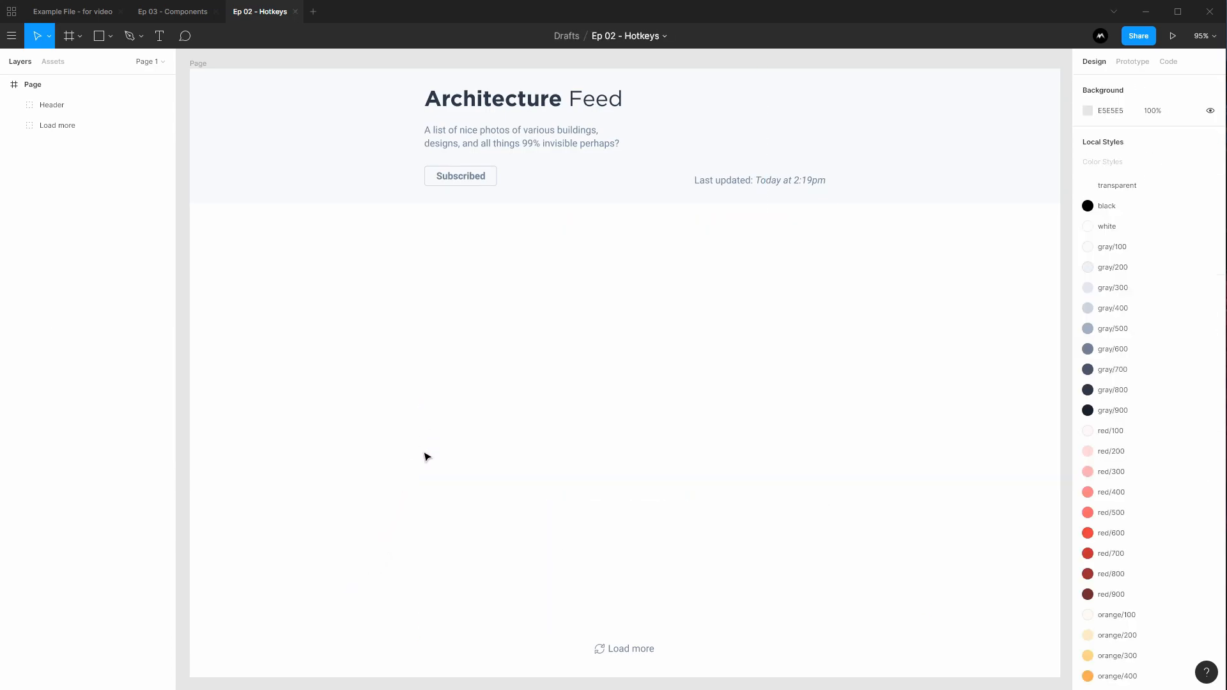
key("r")
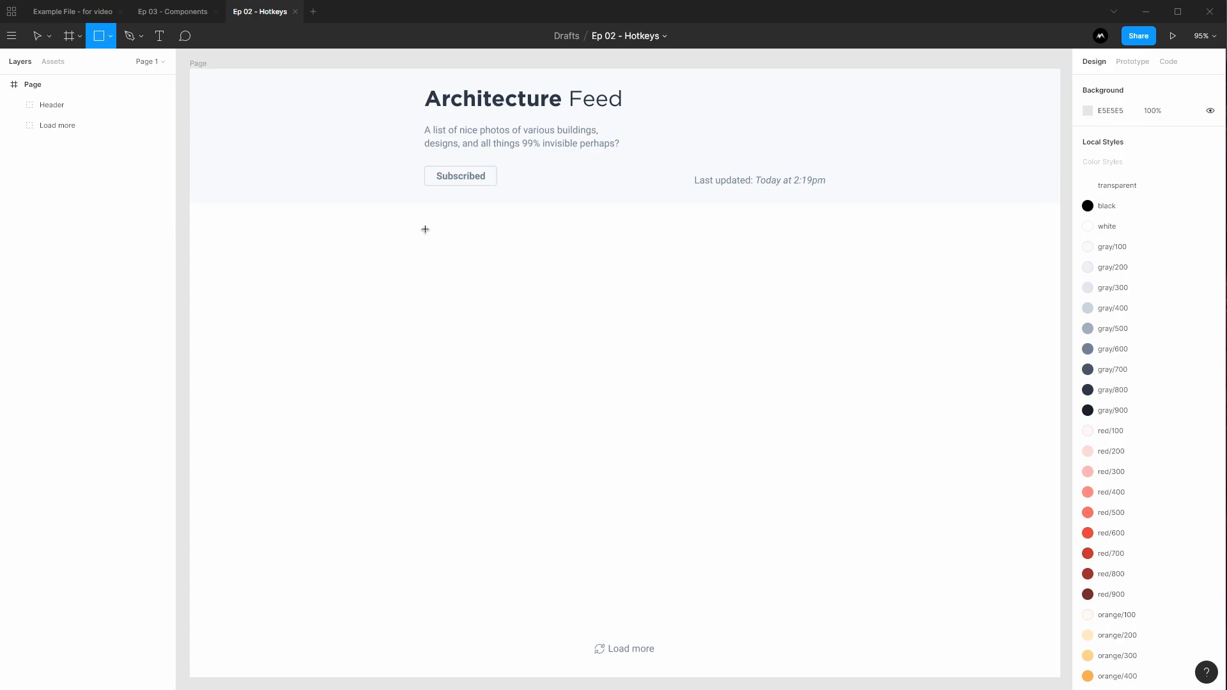
Draw a 200×200 grey rectangle below the header at X 389, Y 265
mouse_move(424, 229)
left_mouse_down()
mouse_move(439, 252)
mouse_move(534, 307)
mouse_move(551, 333)
mouse_move(548, 355)
mouse_move(531, 361)
mouse_move(555, 359)
mouse_move(509, 311)
mouse_move(550, 347)
mouse_move(545, 336)
left_mouse_up()
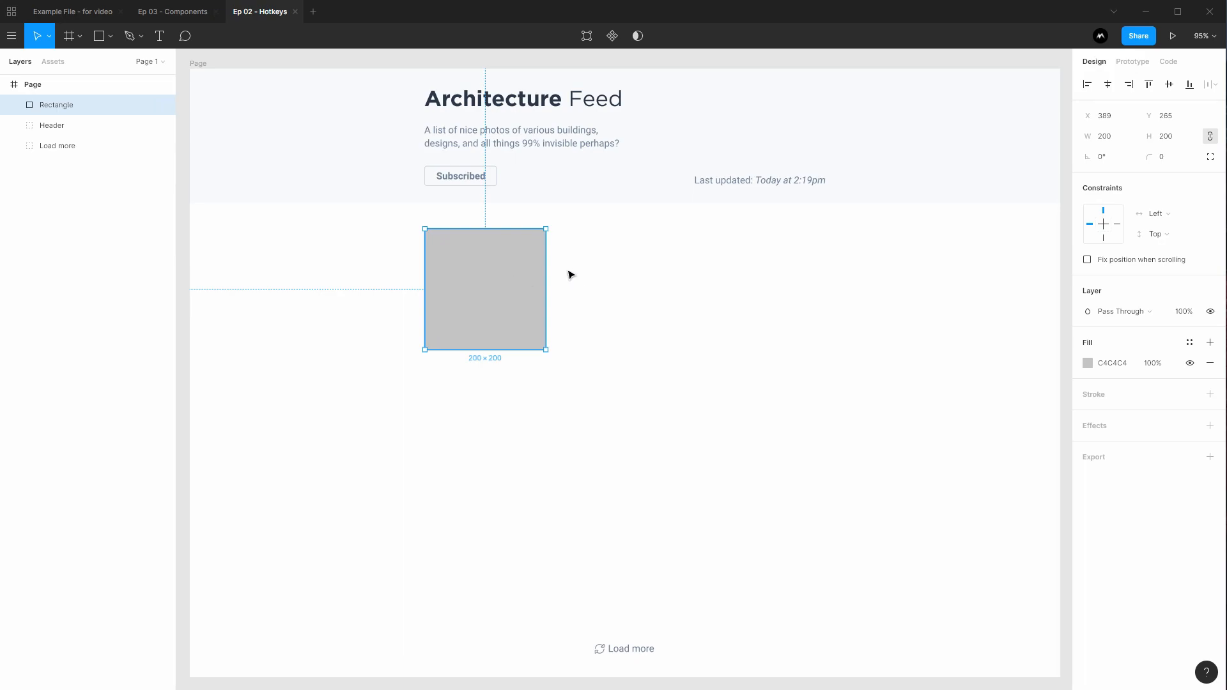
Duplicate the grey square and place the copy beside it in the same row, at X 631
key("ctrl+d")
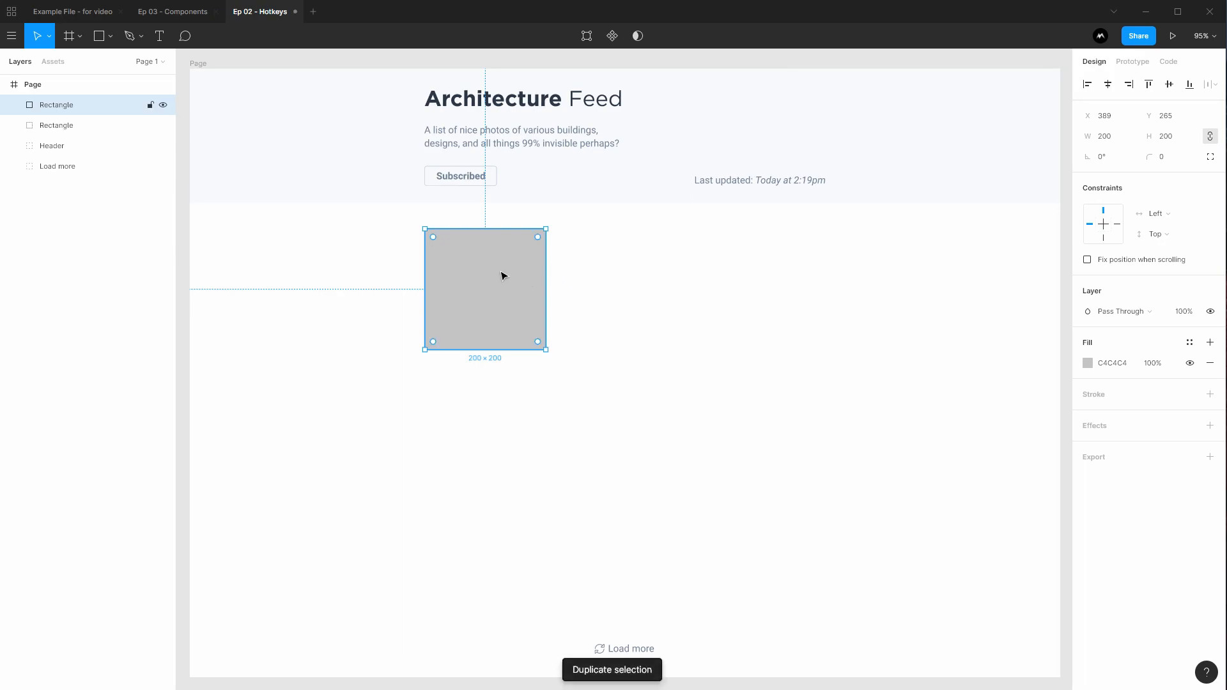
left_click_drag(471, 274, 629, 284)
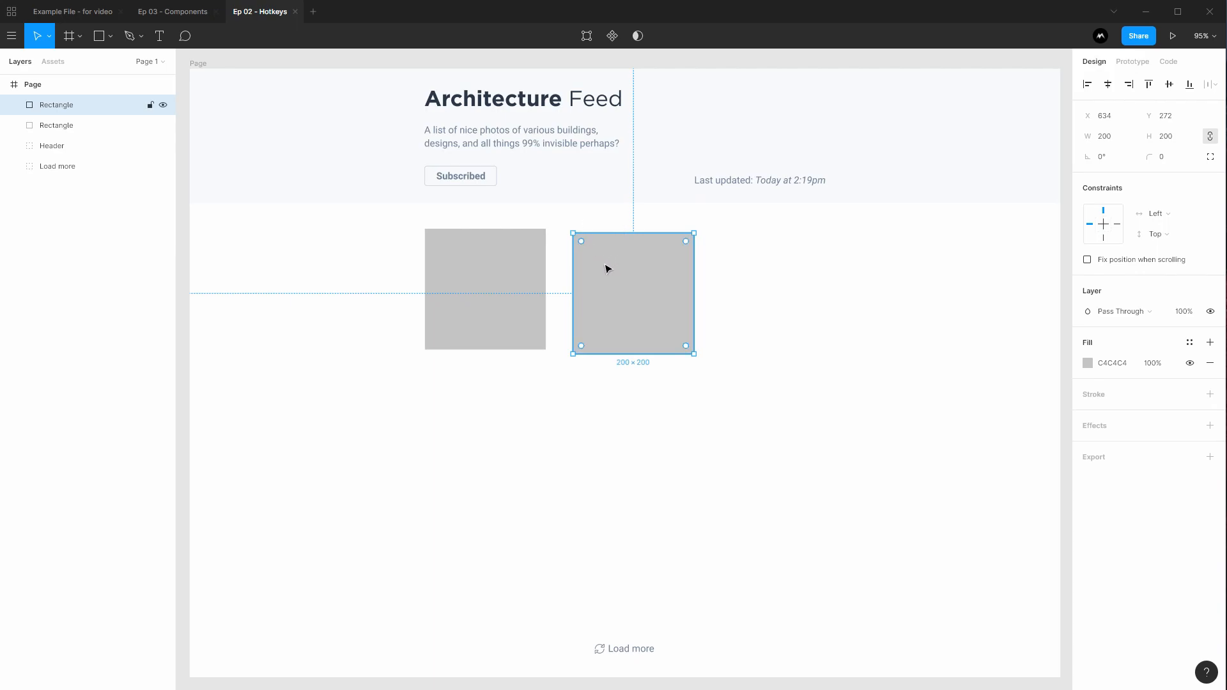
key("Delete")
left_click(525, 265)
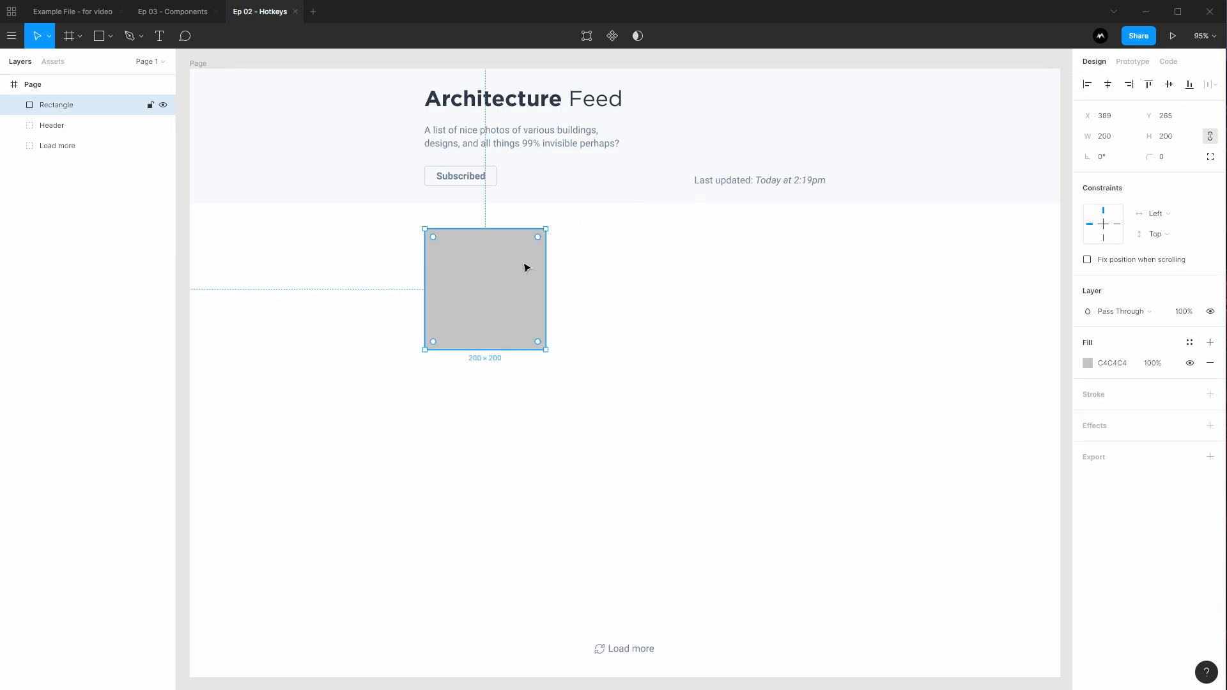
key("ctrl+d")
left_click_drag(522, 283, 647, 290)
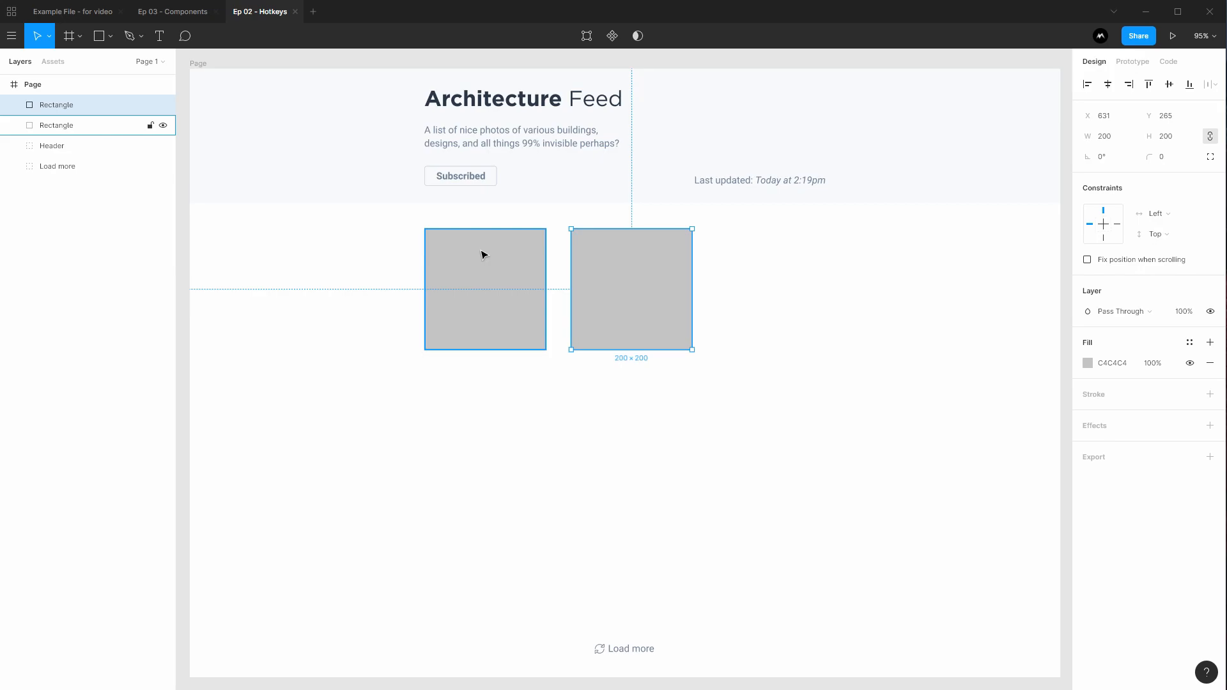
Nudge the second square left to X 621, leaving a 32 px gap from the first
key("alt")
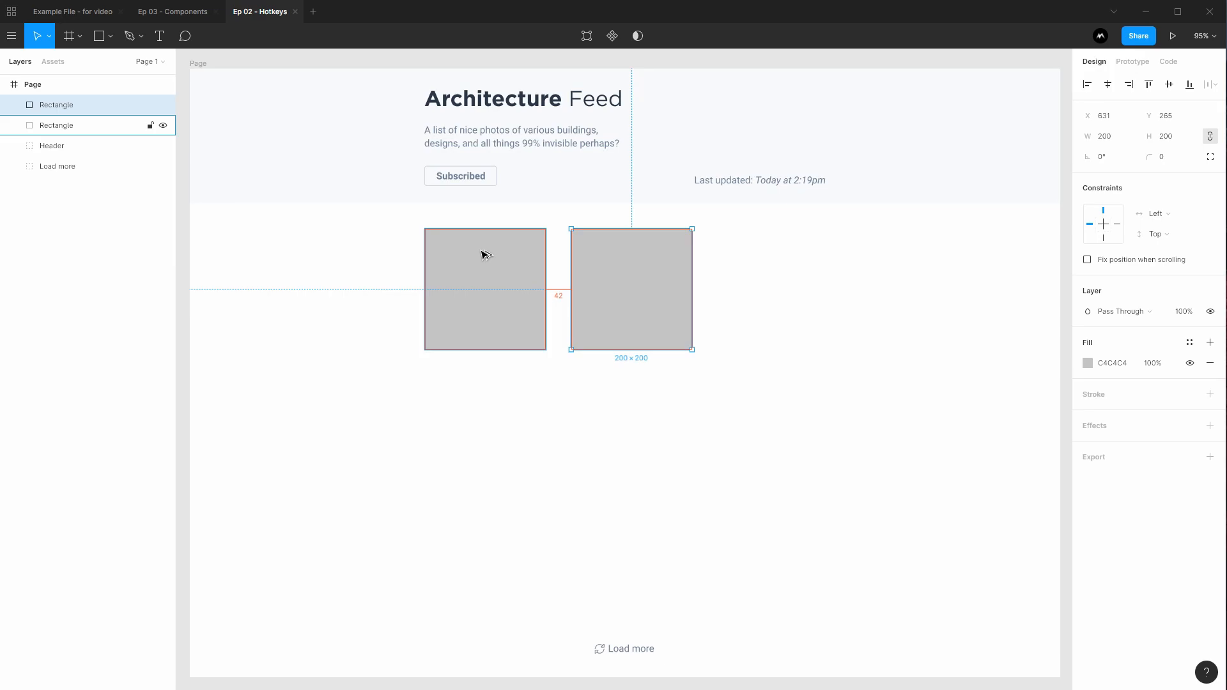
key("z")
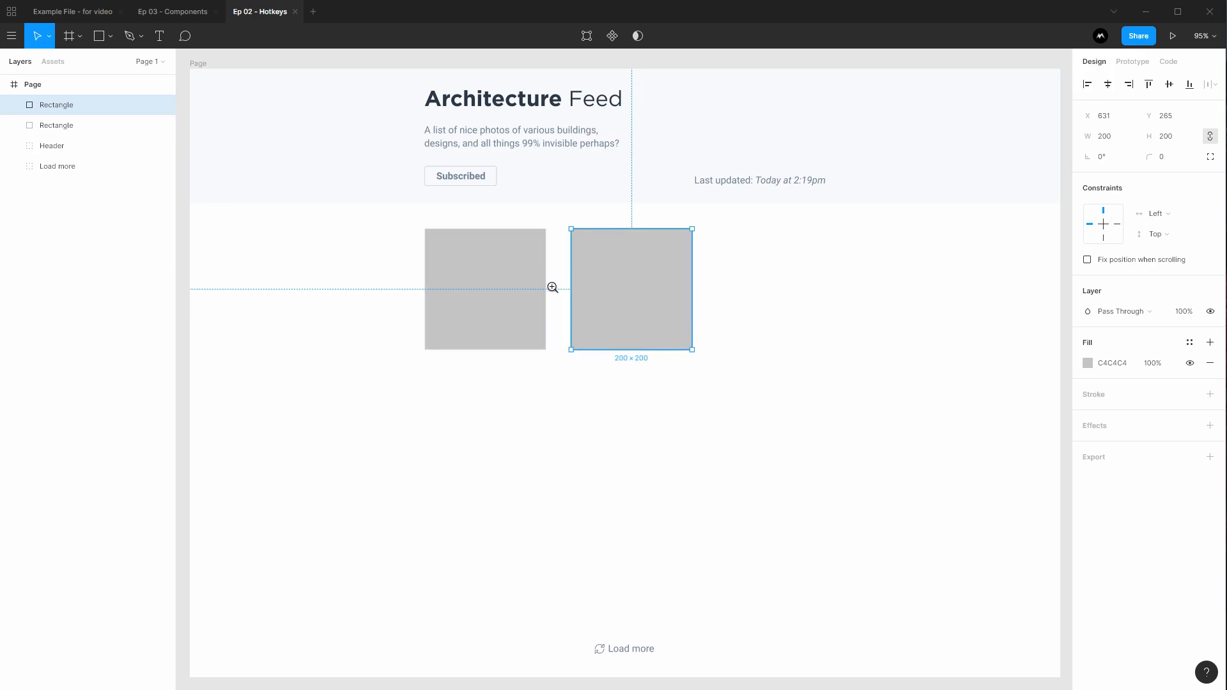
left_click(551, 285)
left_click(571, 285)
key("alt")
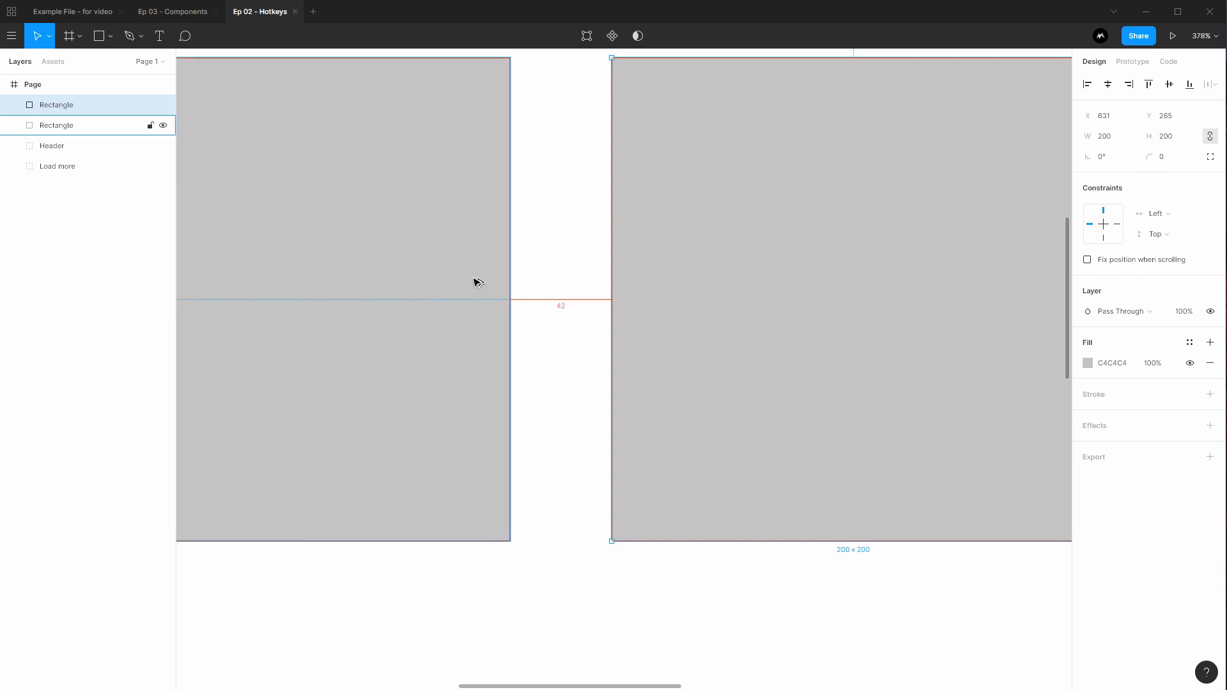
key("Left")
key("Left")
key("Left")
key("Left")
key("Left")
key("Left")
key("Left")
key("Left")
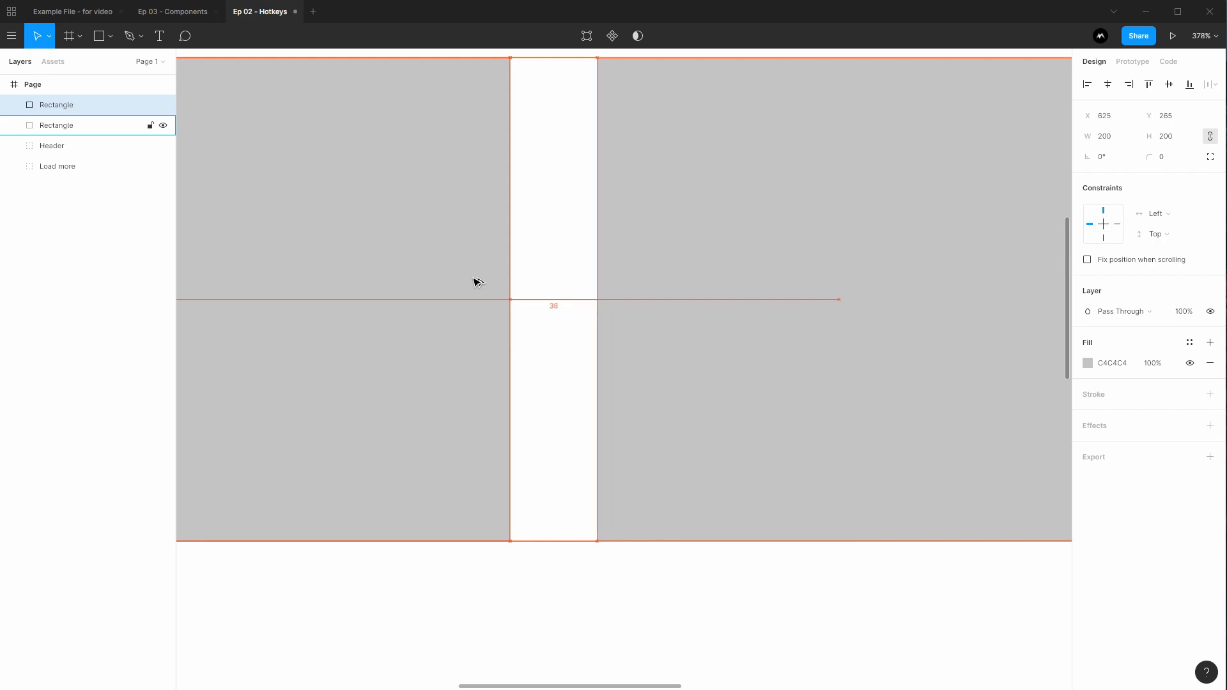
key("Left")
key("Left")
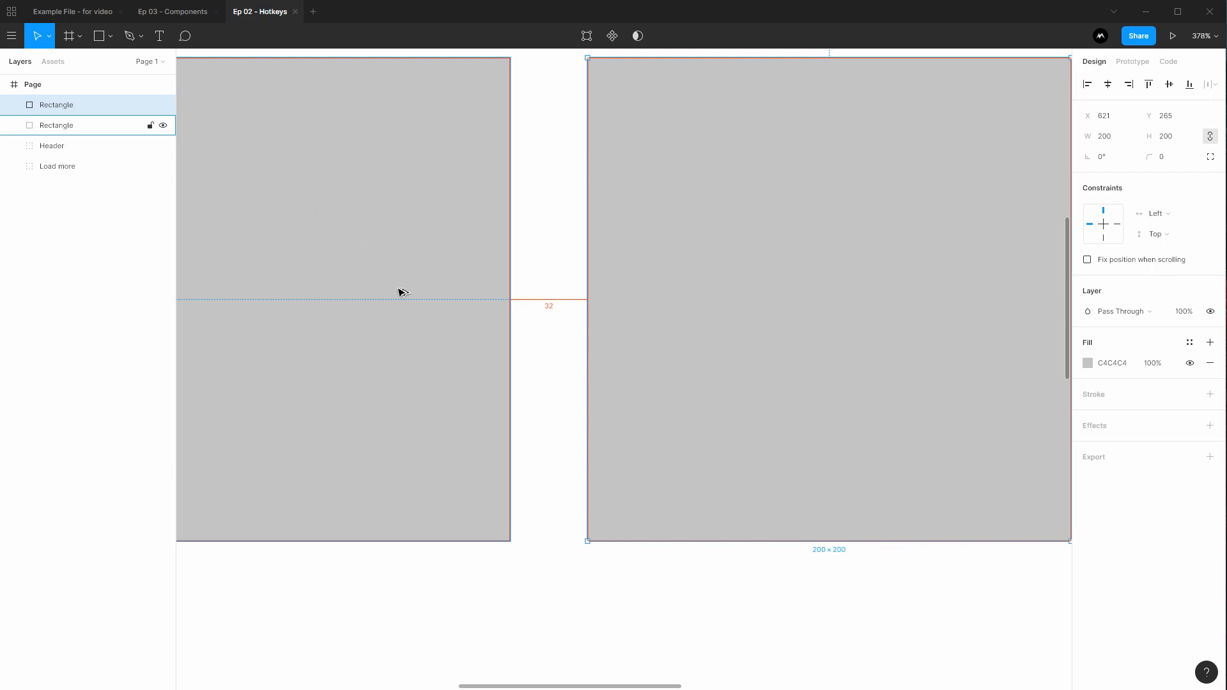
left_click(551, 208, "alt")
left_click(542, 209, "alt")
left_click_drag(545, 178, 545, 261)
key("alt")
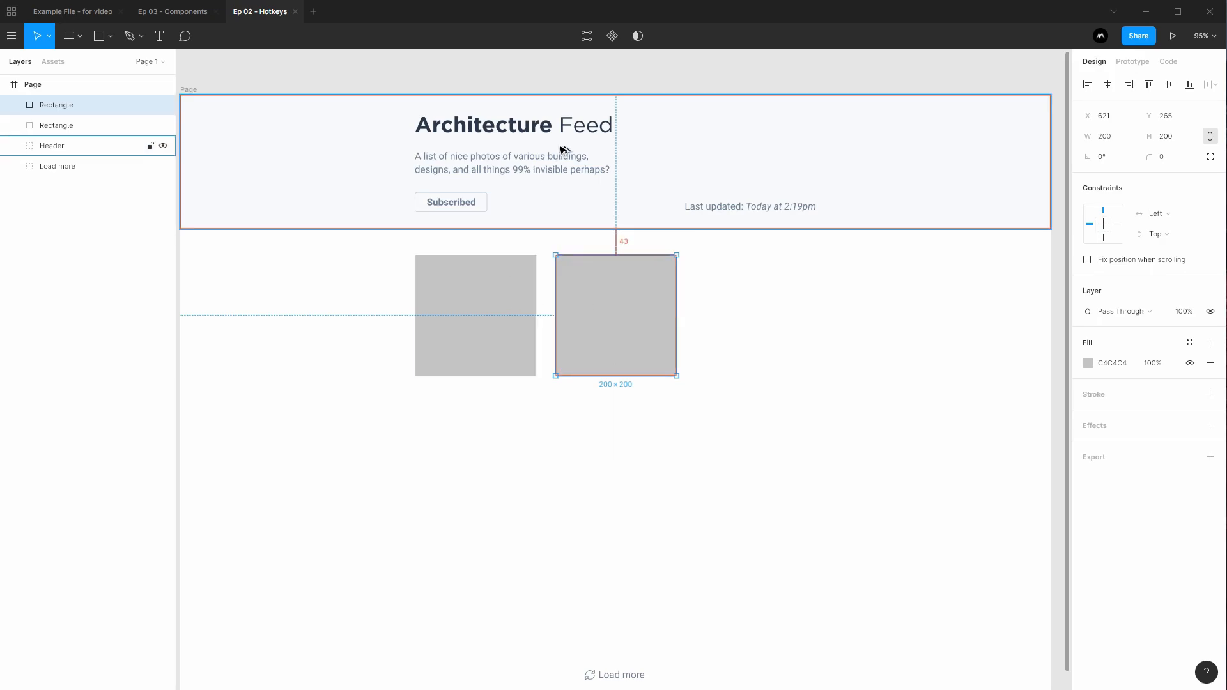
Duplicate the second square into a third tile at X 853, 32 px to its right
left_click(788, 308)
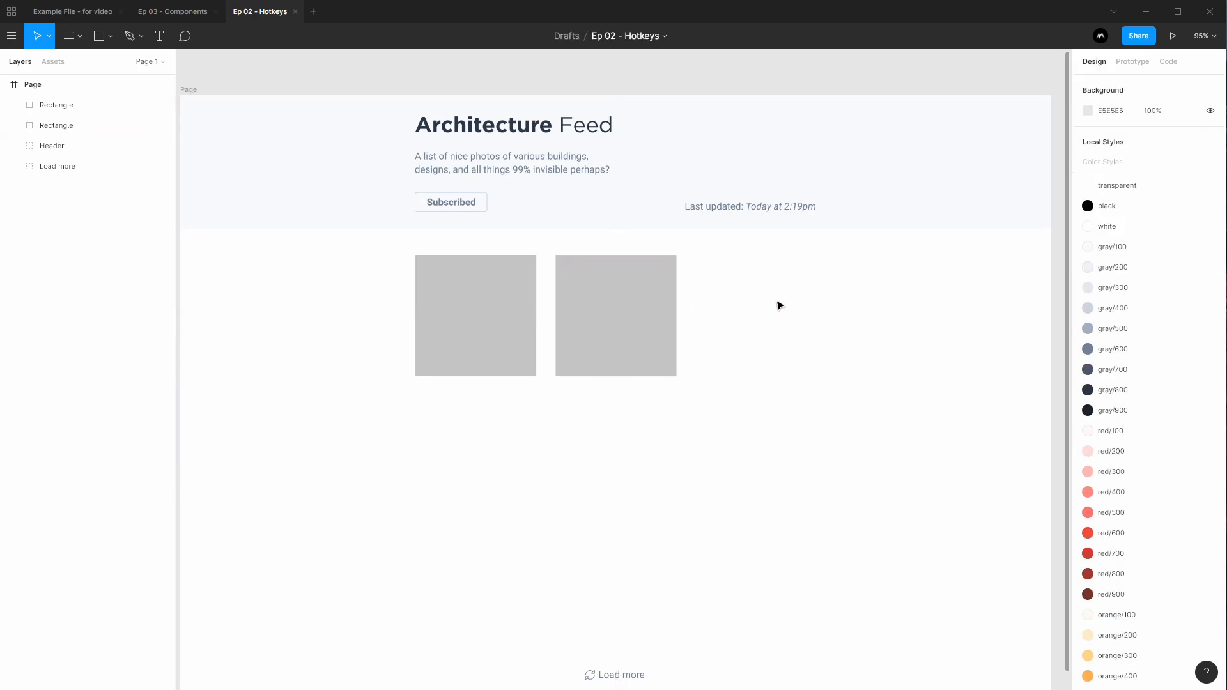
left_click(655, 316)
key("ctrl+d")
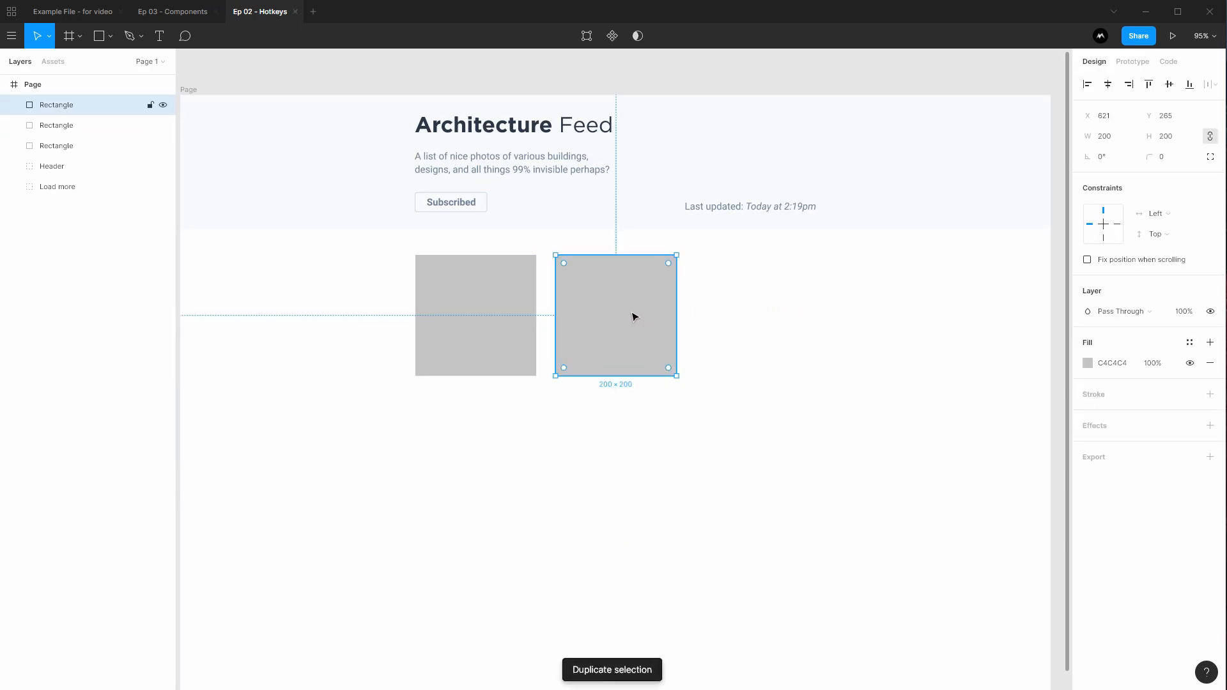
left_click_drag(597, 310, 736, 329)
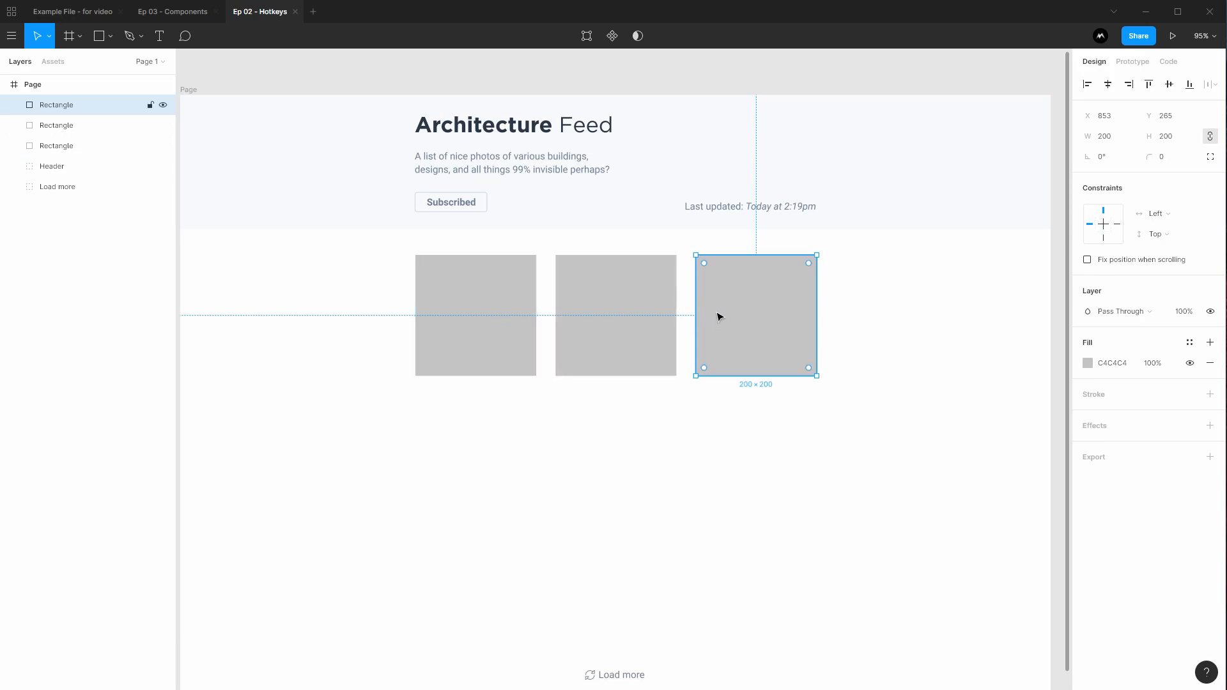
left_click(810, 428)
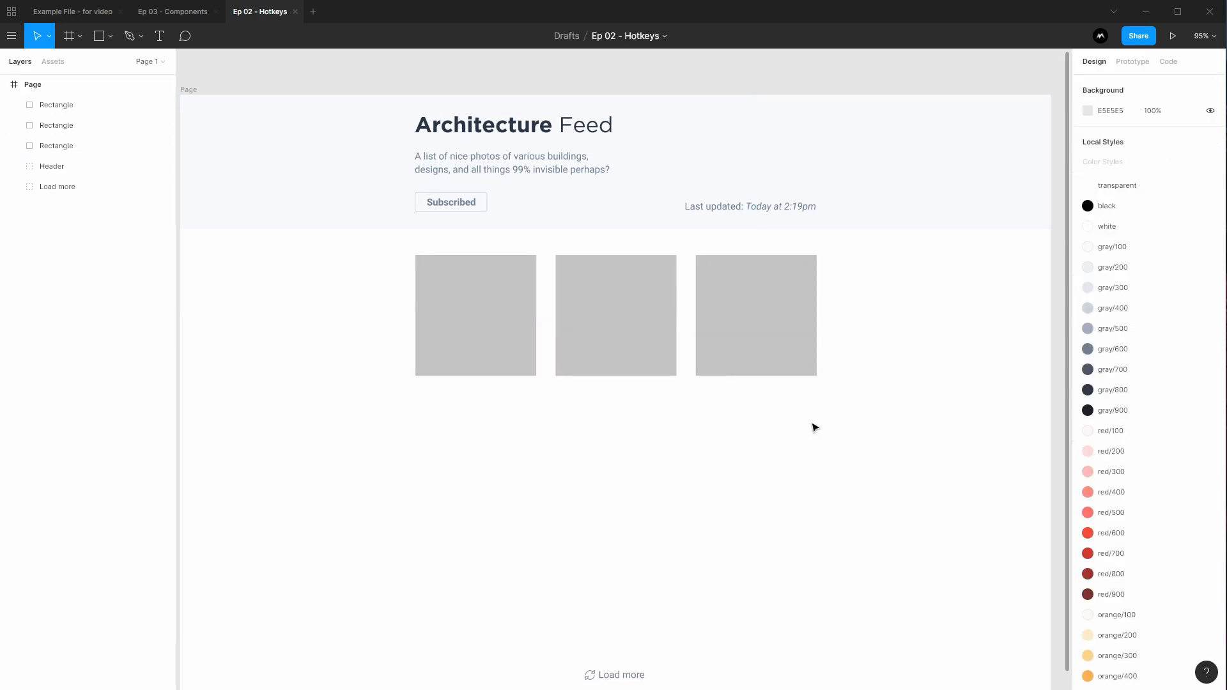
Duplicate the row of three squares and position the copy below as a 32 px-spaced second row
left_click_drag(720, 444, 696, 336)
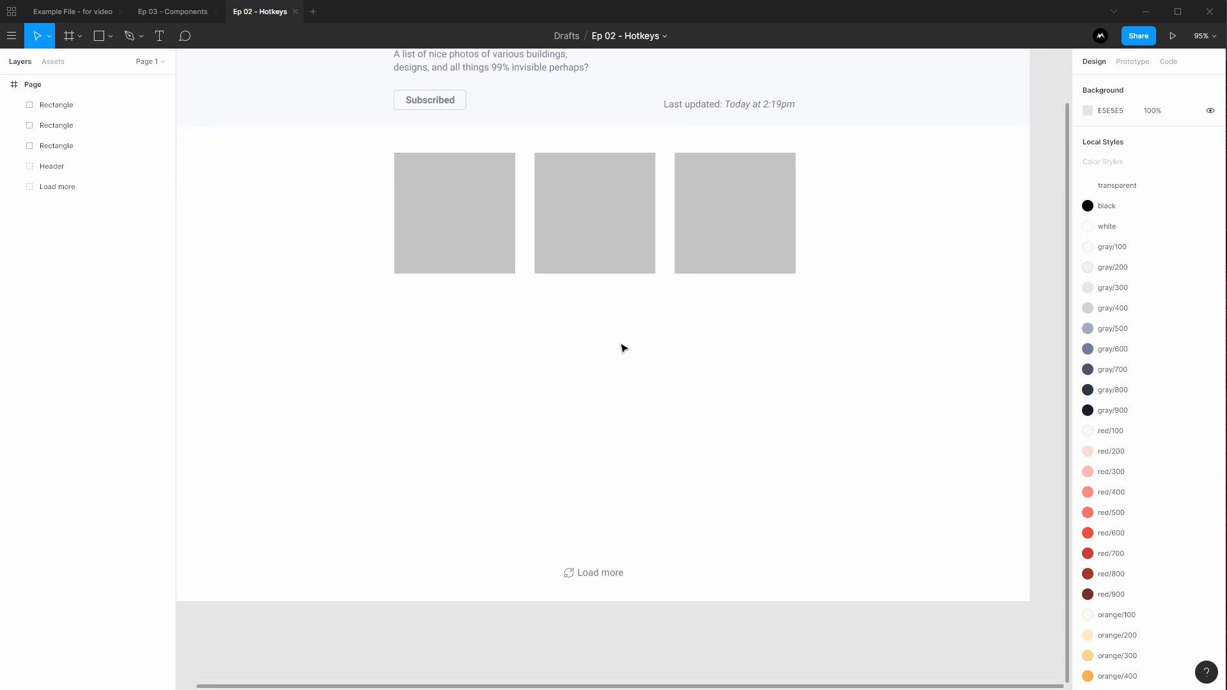
left_click_drag(884, 366, 359, 198)
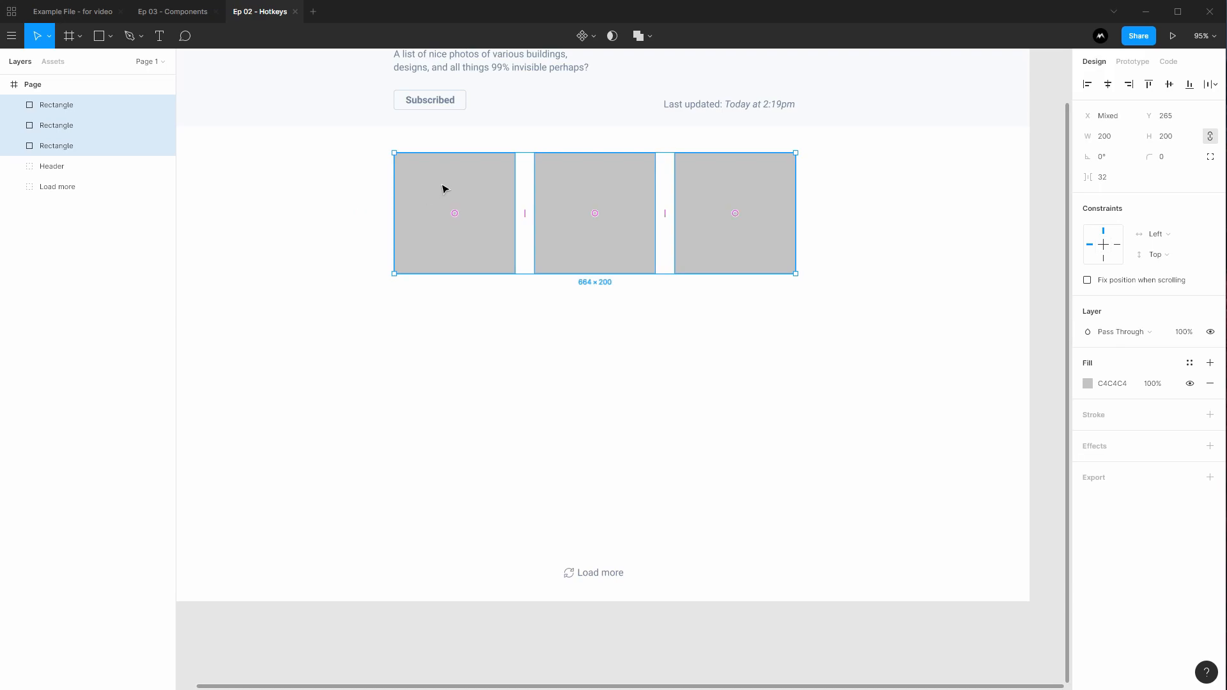
key("ctrl+d")
left_click_drag(461, 188, 458, 331)
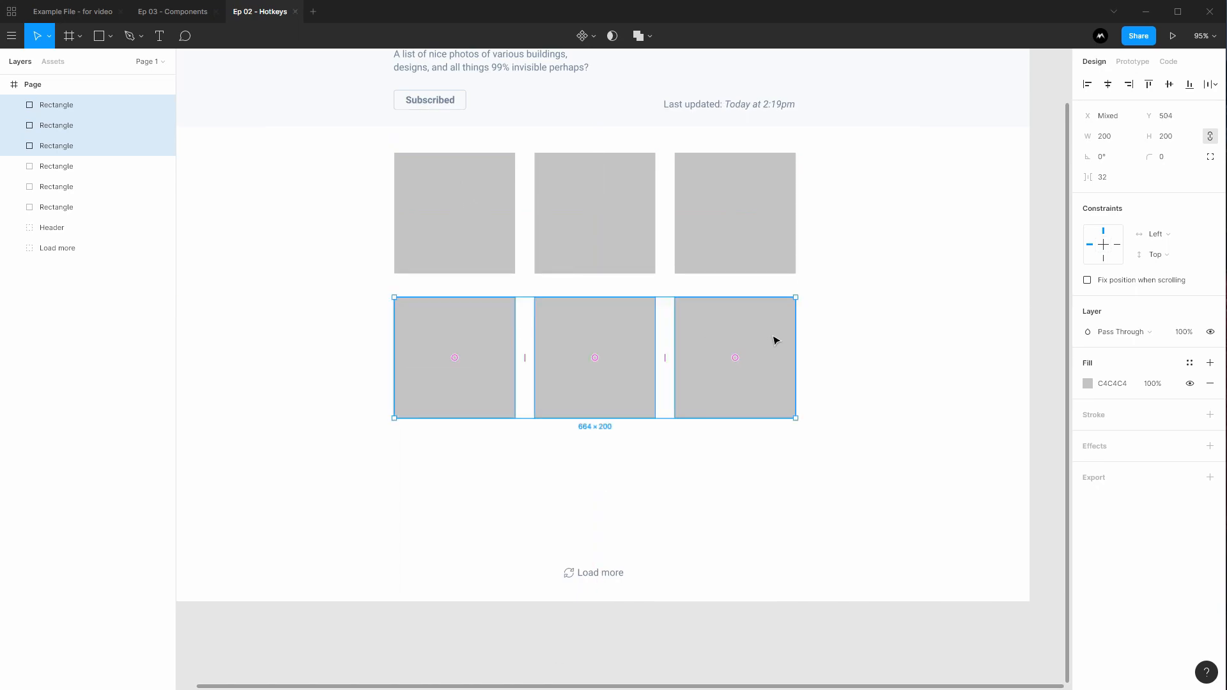
key("alt")
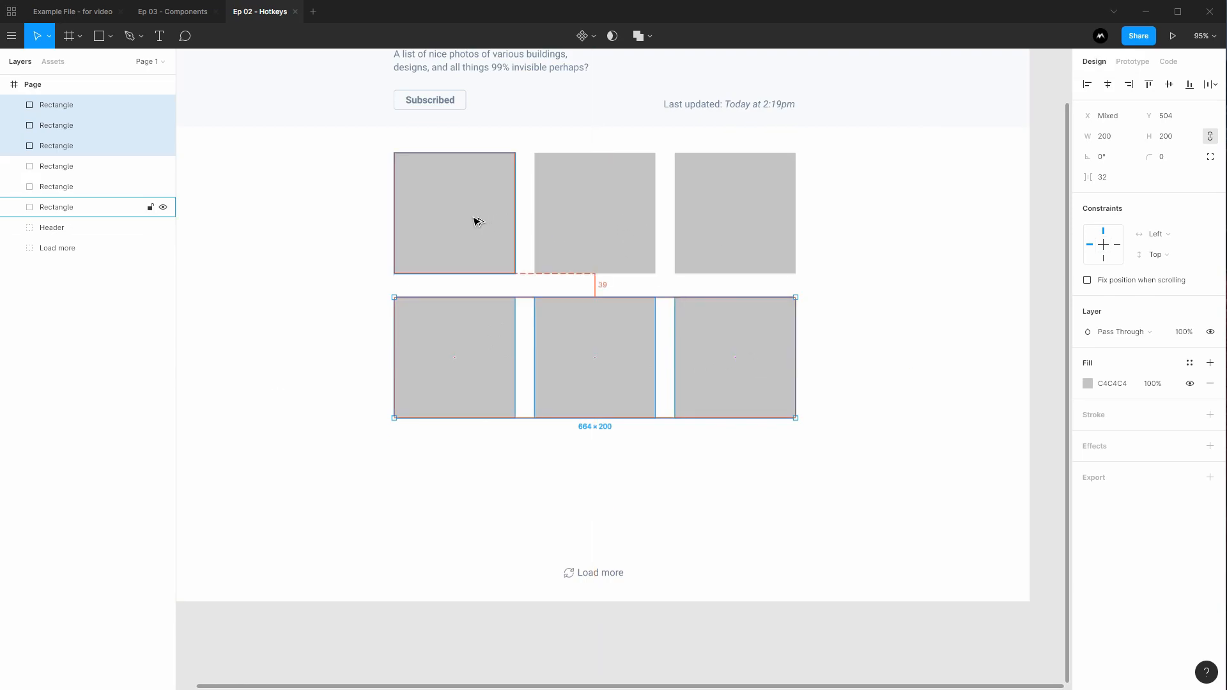
key("Up")
key("Up")
key("Up")
key("Up")
key("Up")
key("Up")
key("Up")
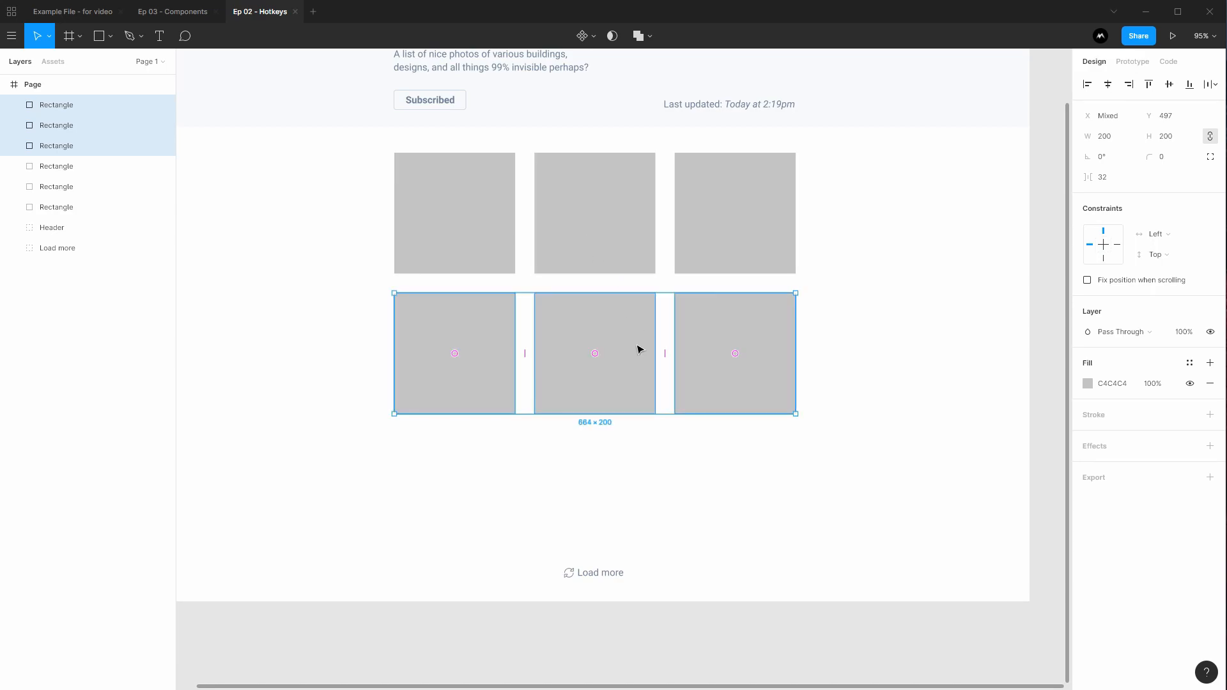
Duplicate the second row into a third row, then select the top-right tile
key("ctrl+d")
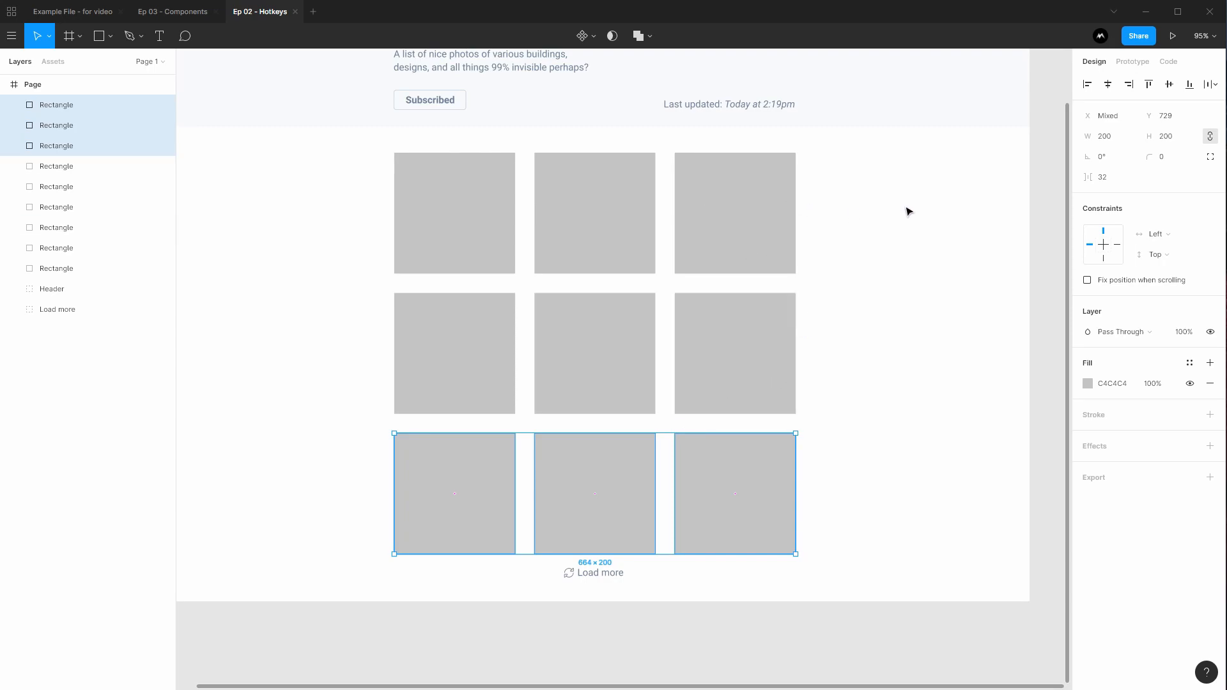
left_click(907, 210)
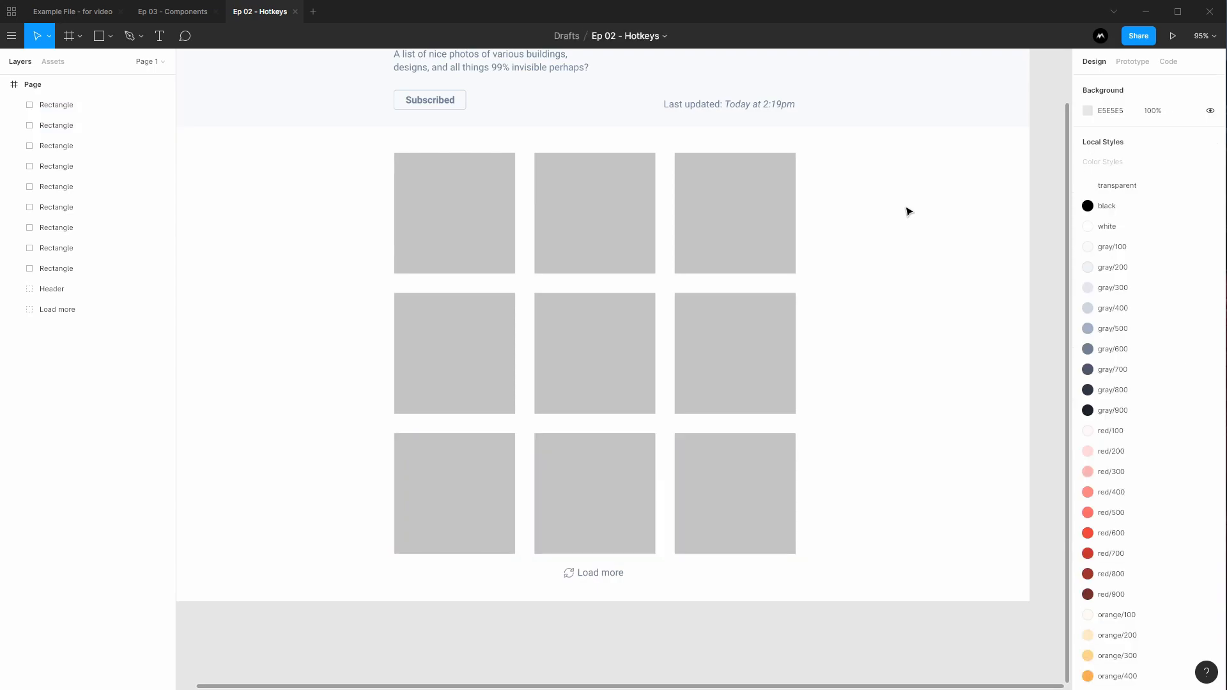
left_click(754, 218)
left_click_drag(862, 225, 569, 257)
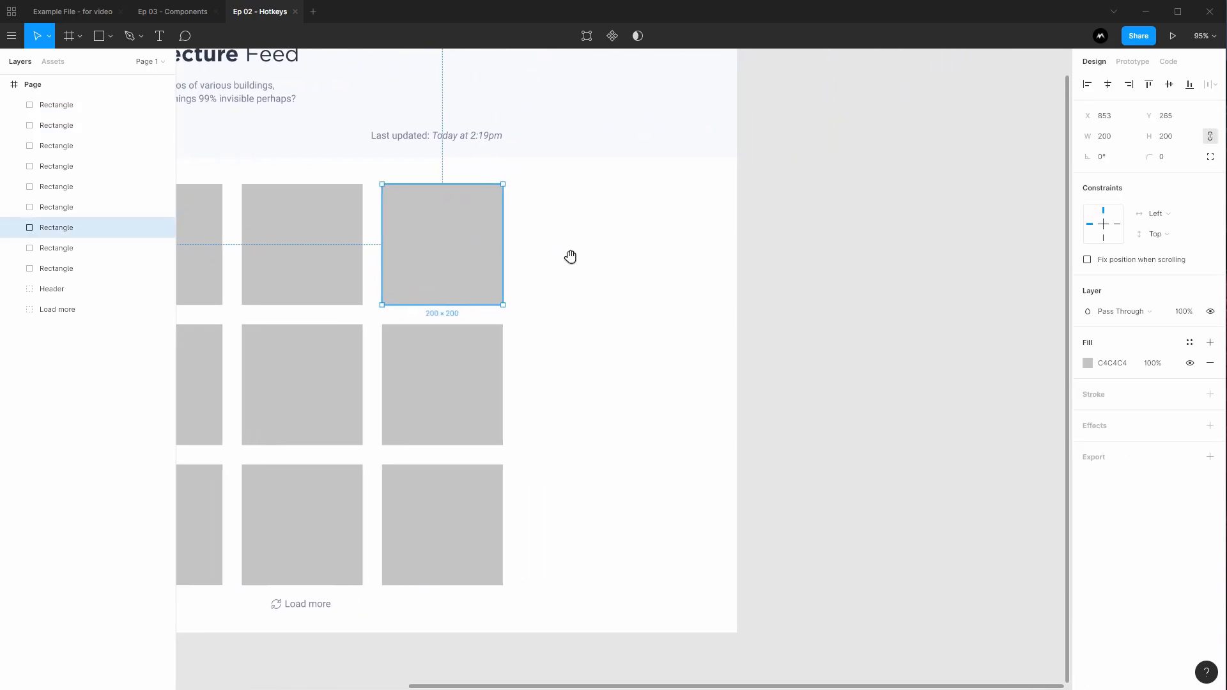
key("ctrl+d")
left_click_drag(444, 236, 585, 234)
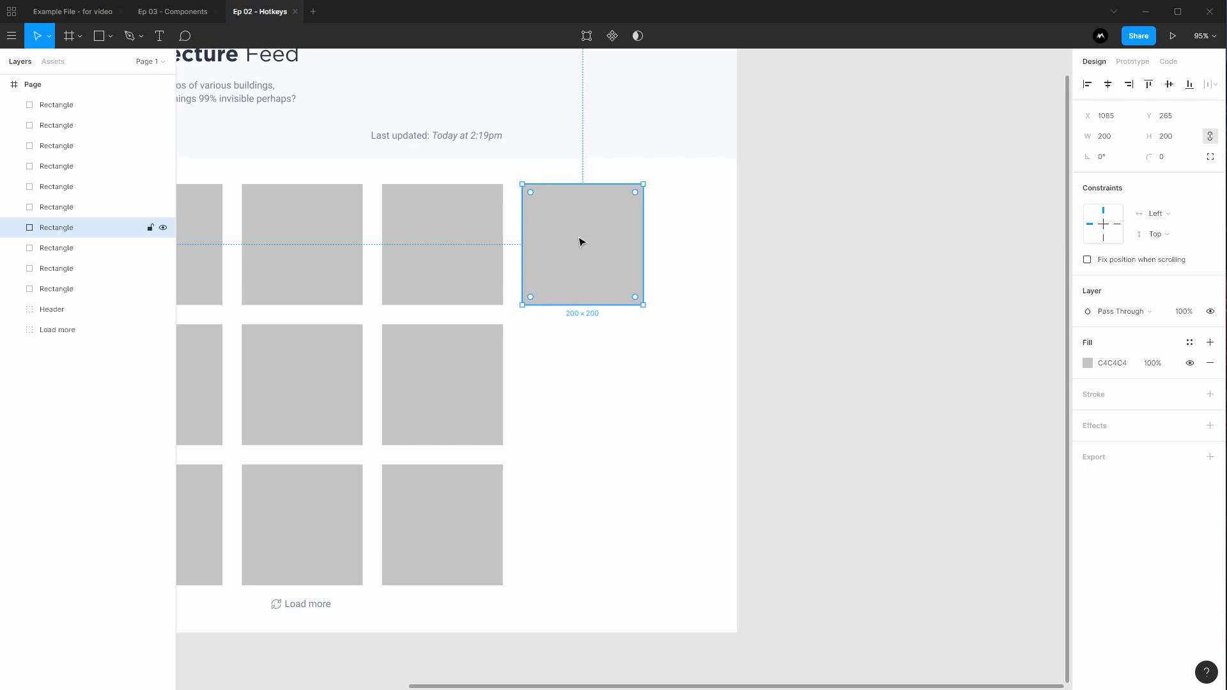
key("ctrl+d")
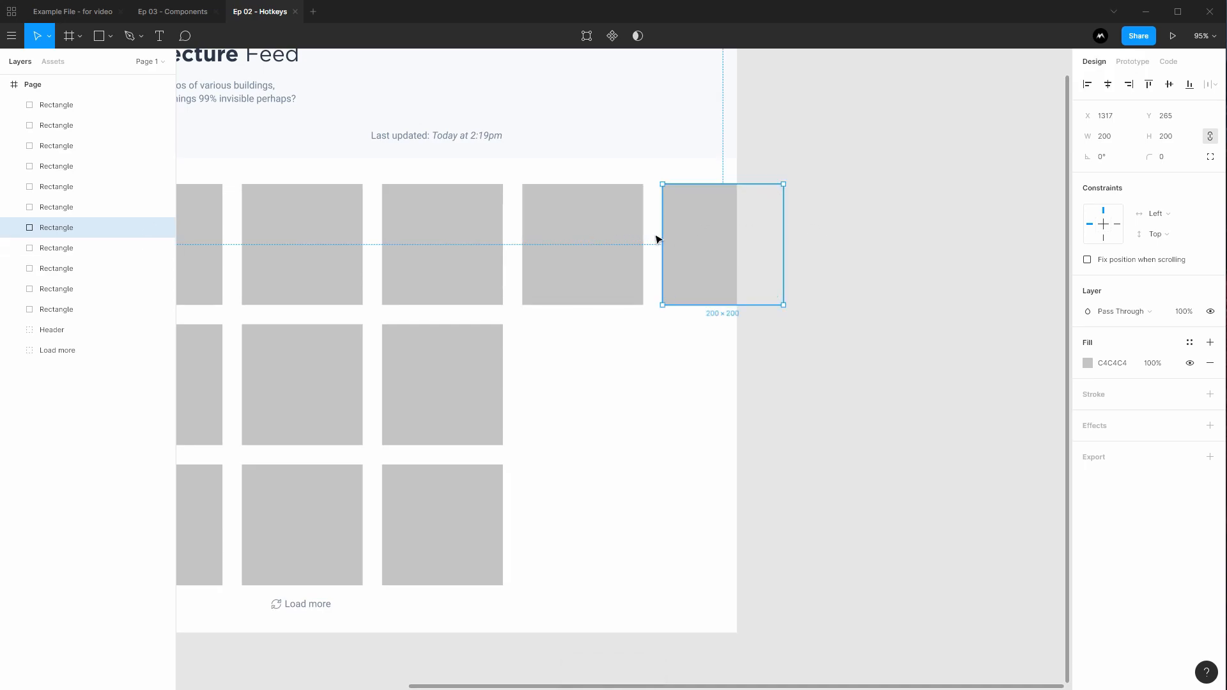
key("Delete")
left_click(602, 227)
key("Delete")
left_click(458, 224)
key("ctrl+d")
left_click_drag(455, 241, 597, 233)
left_click_drag(643, 183, 635, 192)
key("ctrl+d")
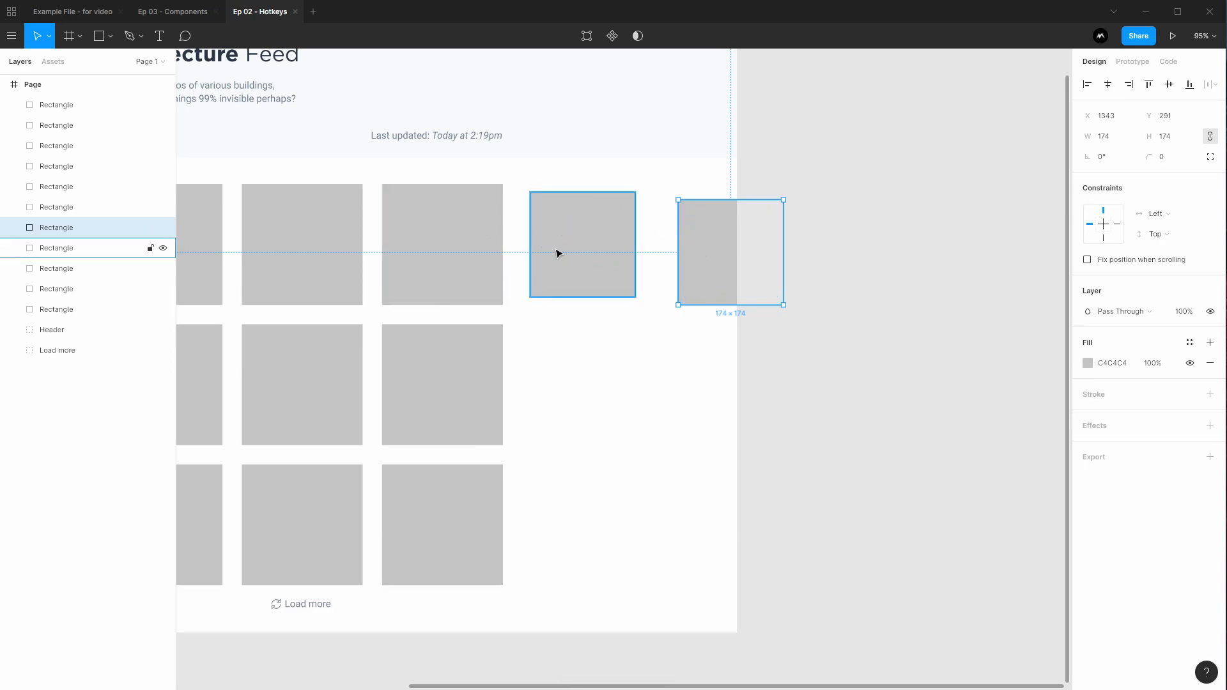
key("Delete")
left_click(588, 222)
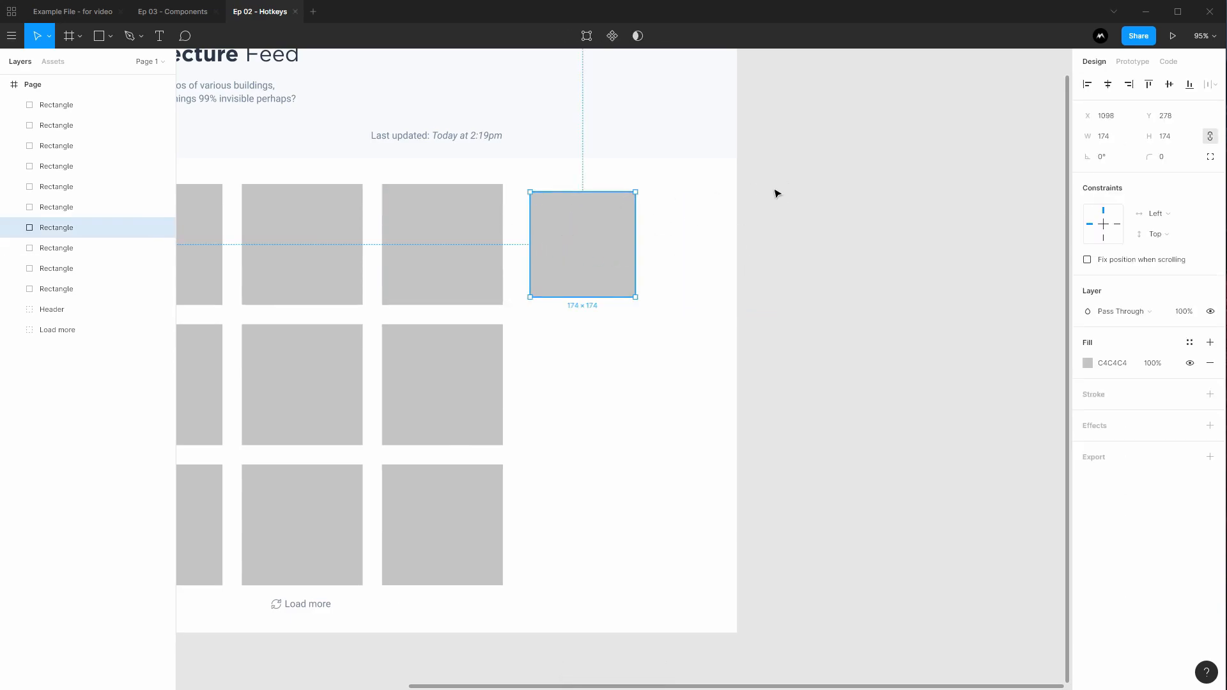
key("Delete")
left_click_drag(647, 244, 770, 262)
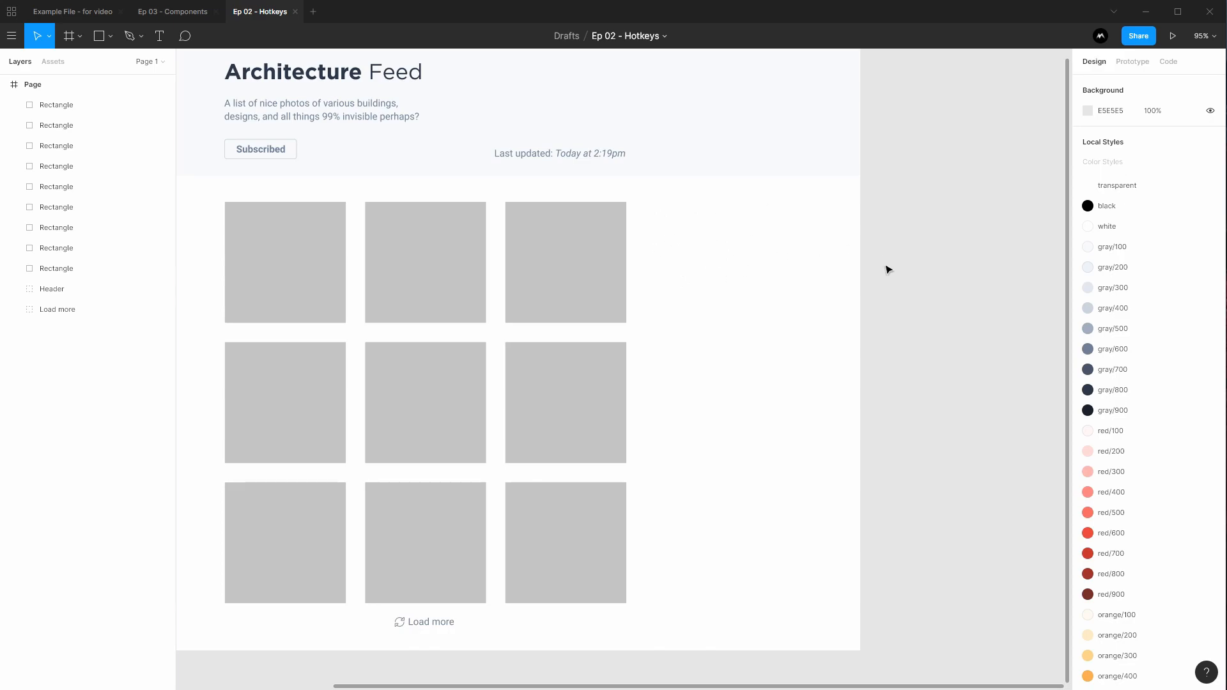
Move all nine tiles up 1 px so the grid sits 42 px below the header
scroll(794, 307, "left", 5)
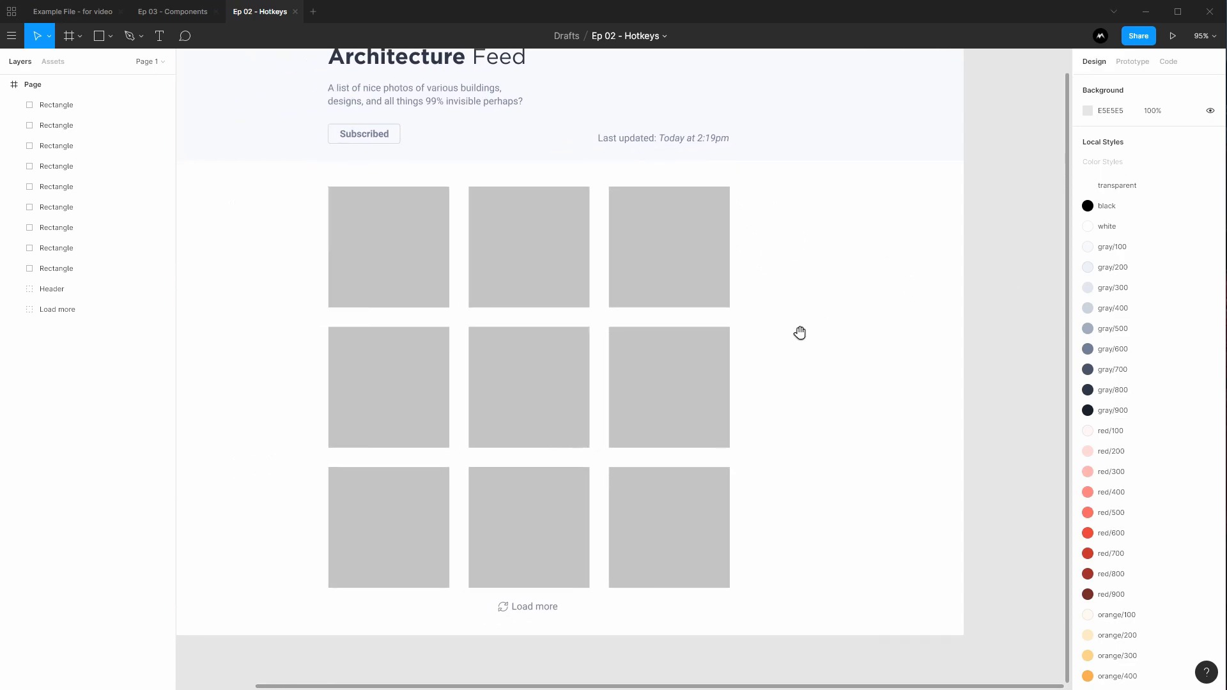
left_click_drag(854, 386, 895, 369)
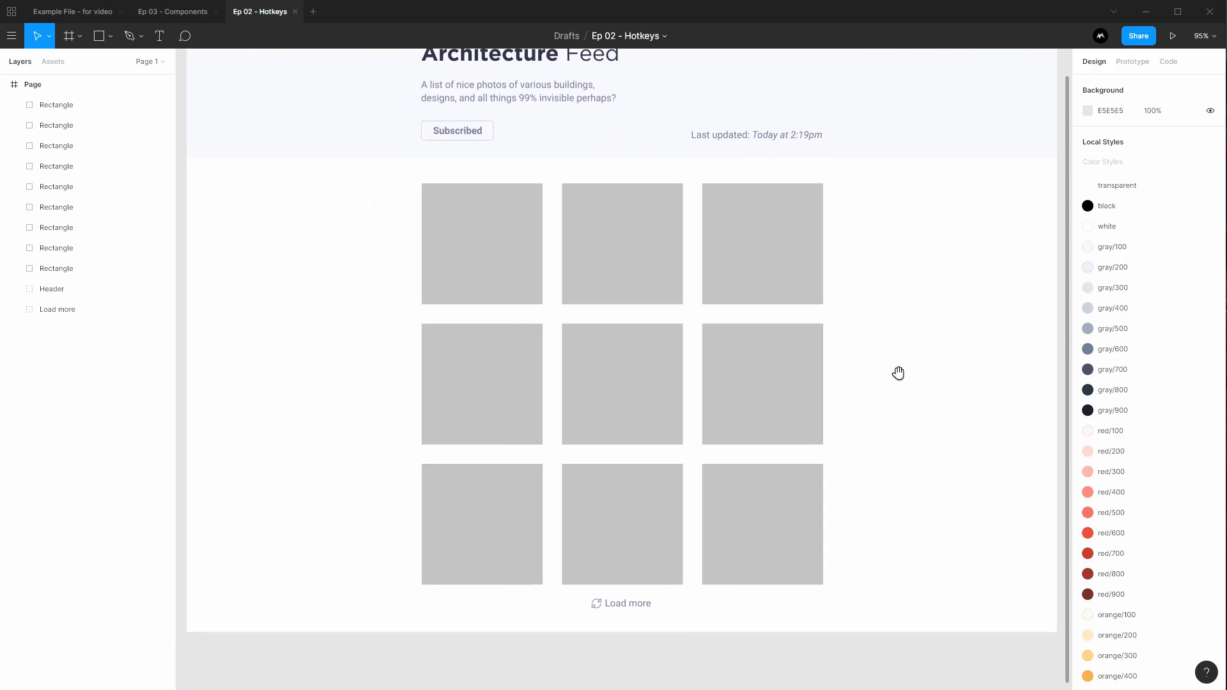
left_click_drag(864, 225, 347, 538)
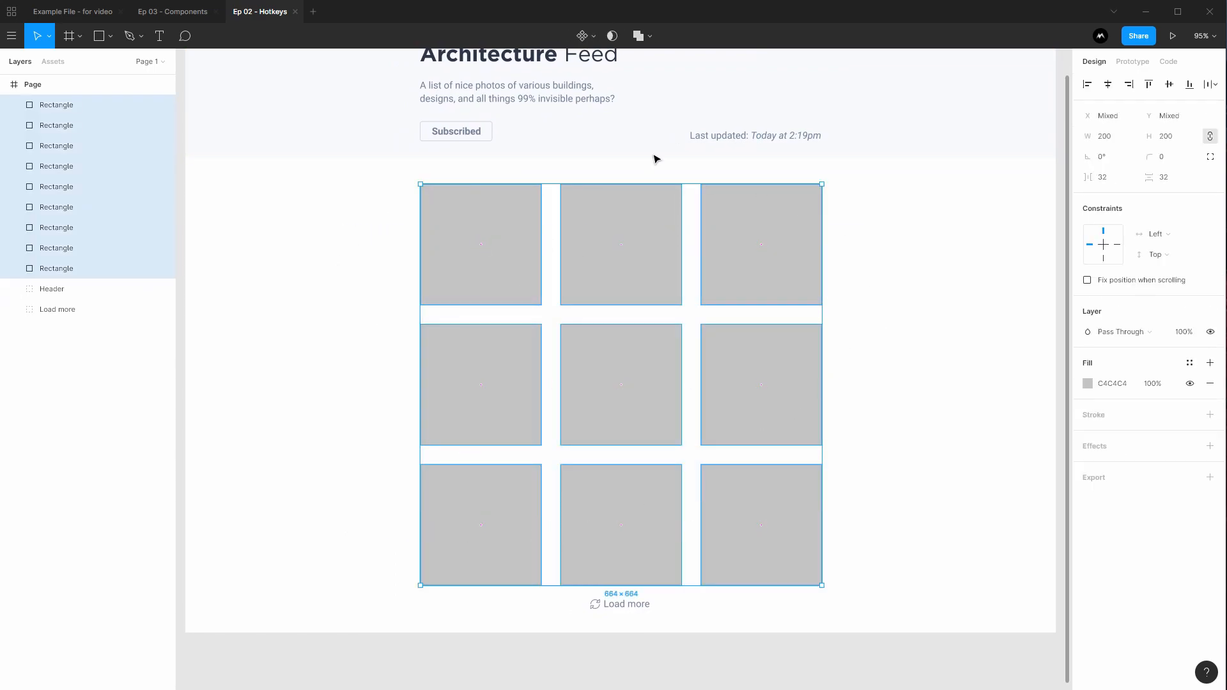
key("alt")
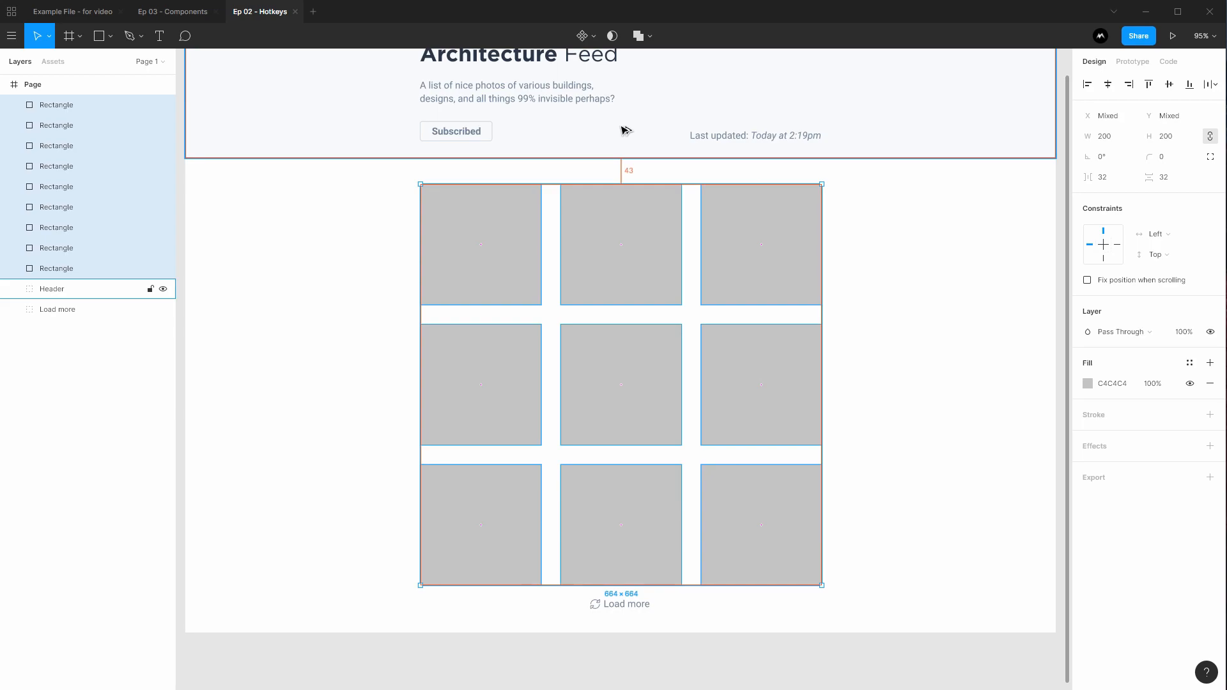
key("Up")
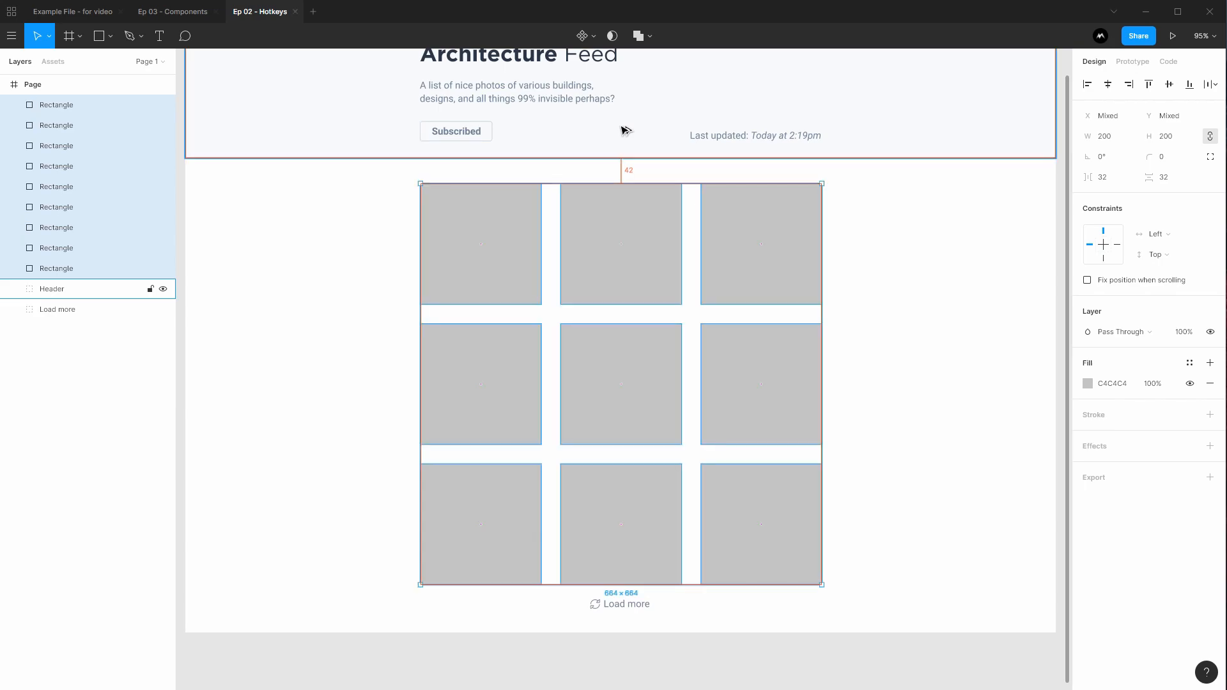
left_click(918, 383)
left_click_drag(918, 383, 885, 370)
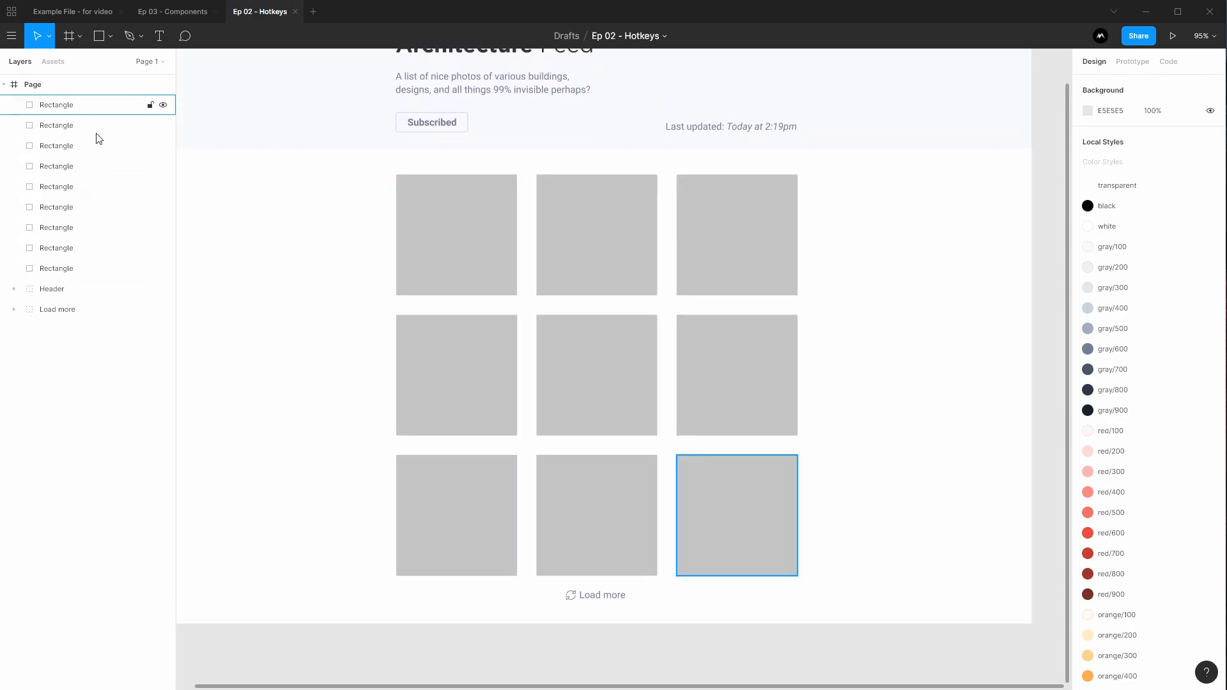
left_click_drag(359, 225, 850, 555)
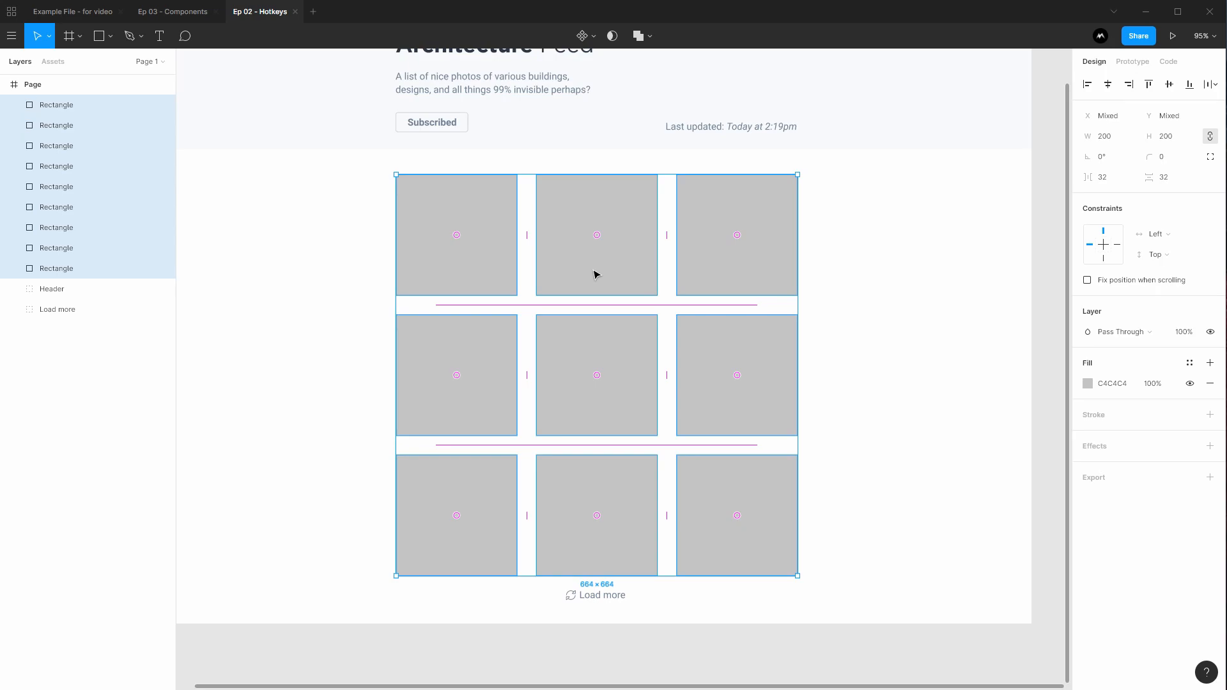
Group the nine tiles into one 664×664 group and rename it 'Tiles'
key("ctrl+g")
double_click(54, 105)
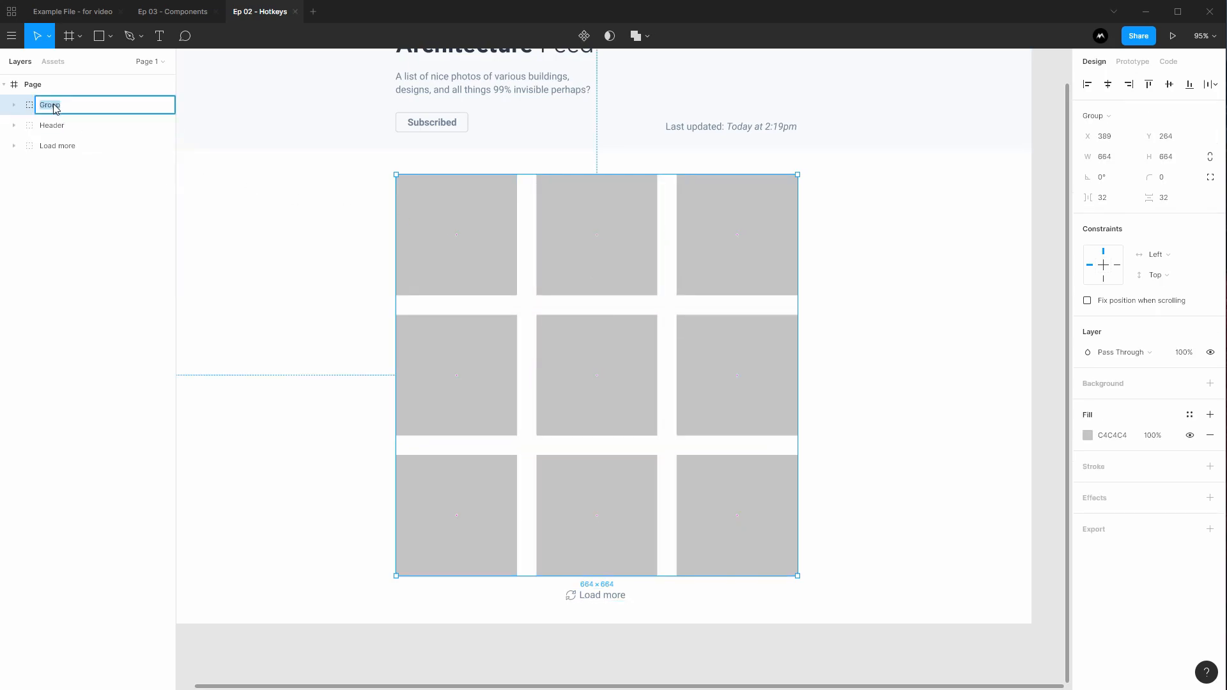
type("Tiles")
key("Return")
left_click(266, 242)
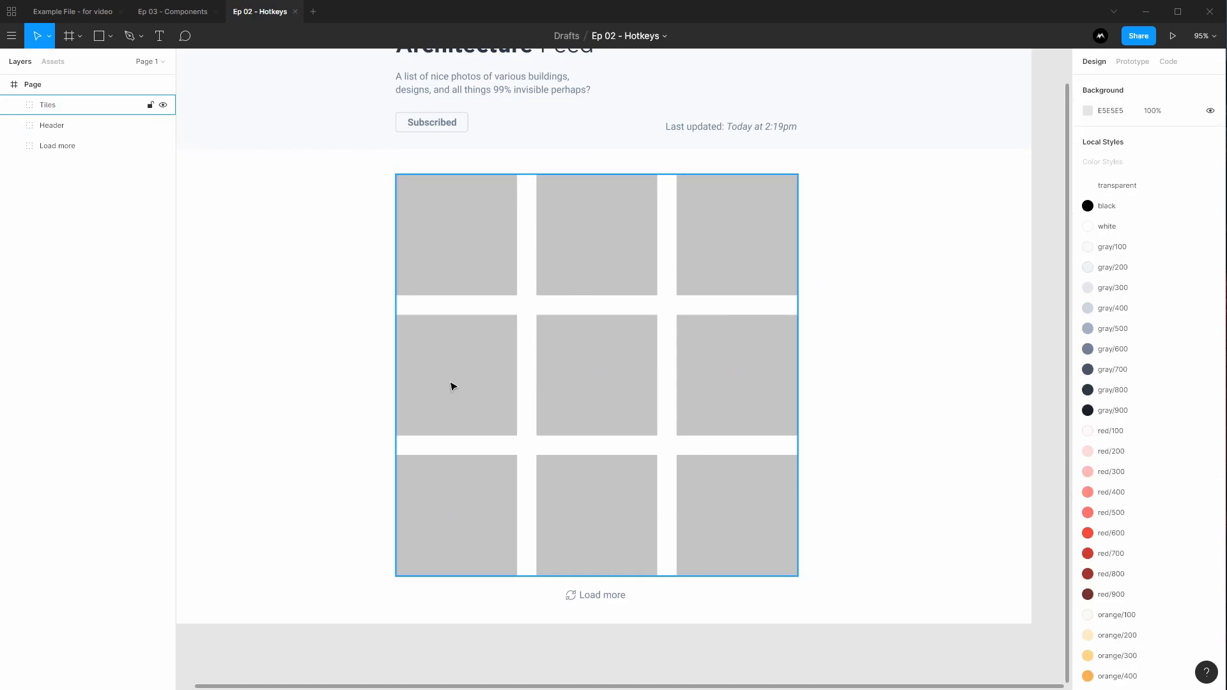
left_click(451, 272)
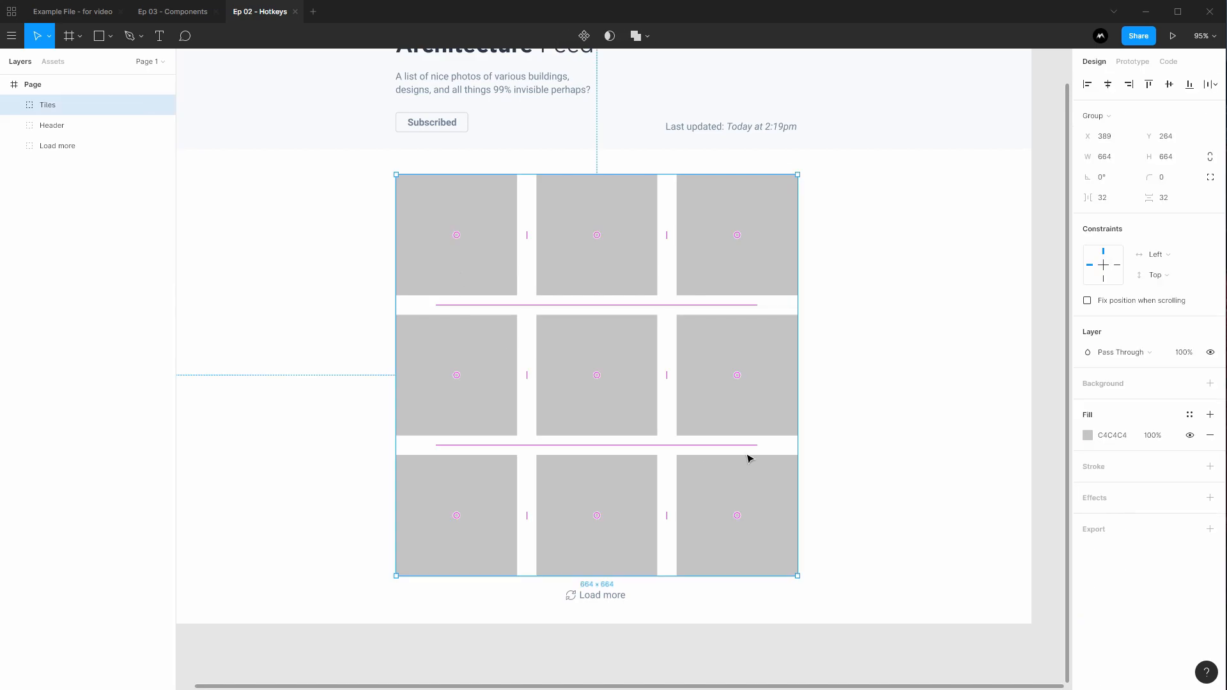
left_click(818, 378)
left_click(769, 262)
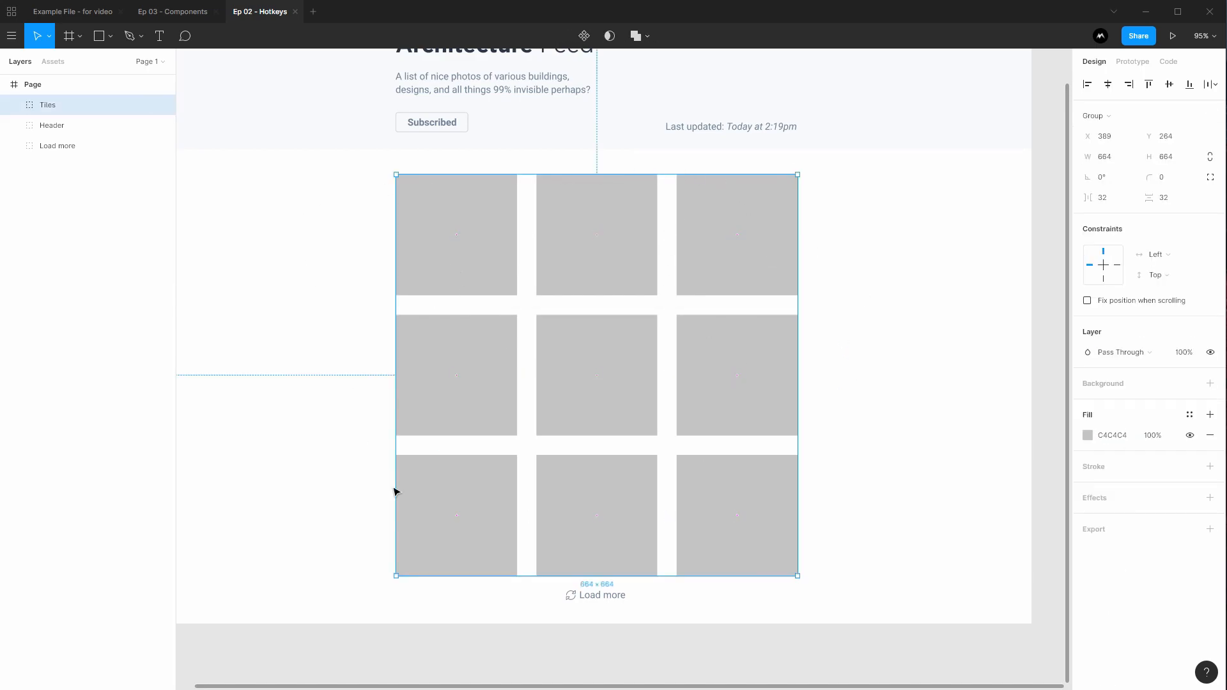
left_click_drag(598, 193, 667, 187)
key("ctrl+z")
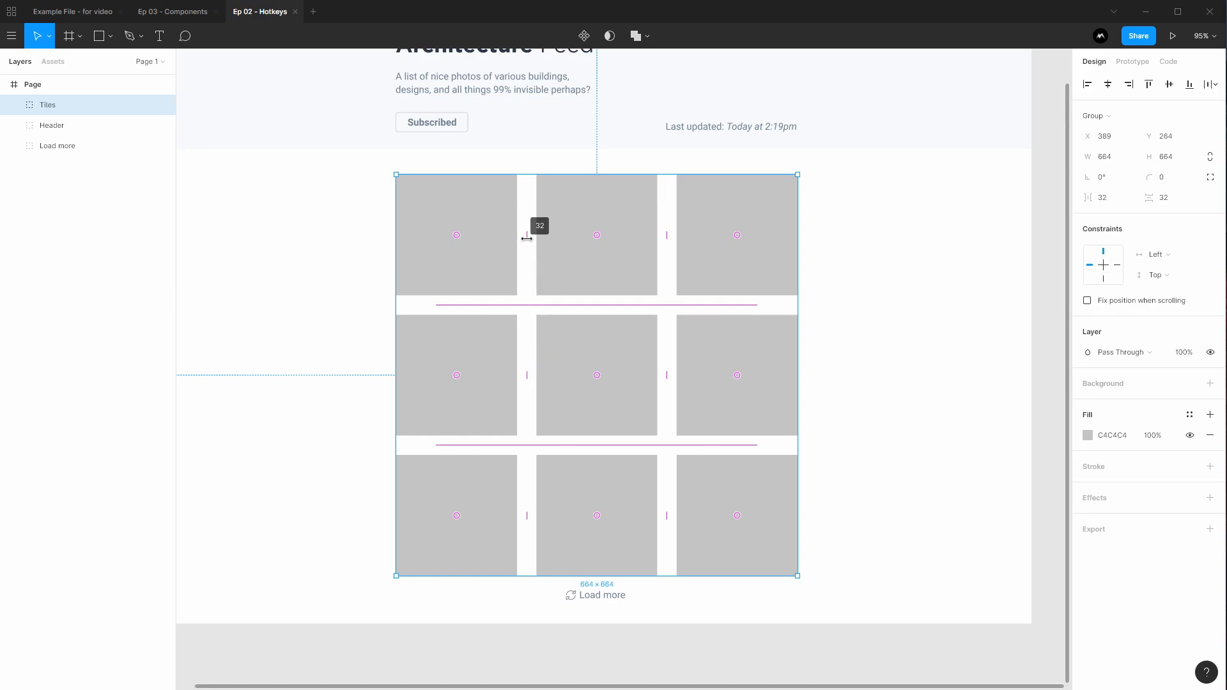
mouse_move(527, 238)
left_mouse_down()
mouse_move(549, 240)
mouse_move(527, 233)
left_mouse_up()
left_click_drag(738, 516, 610, 381)
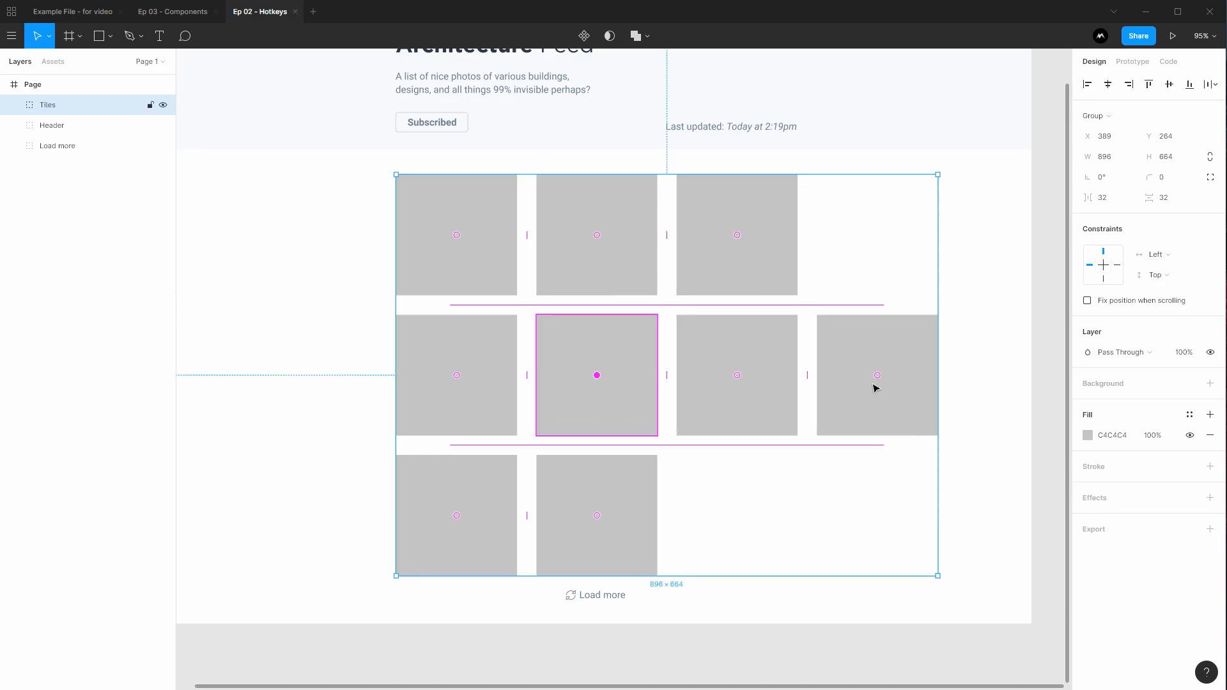
left_click_drag(877, 379, 742, 504)
left_click_drag(734, 381, 616, 507)
left_click_drag(878, 515, 749, 373)
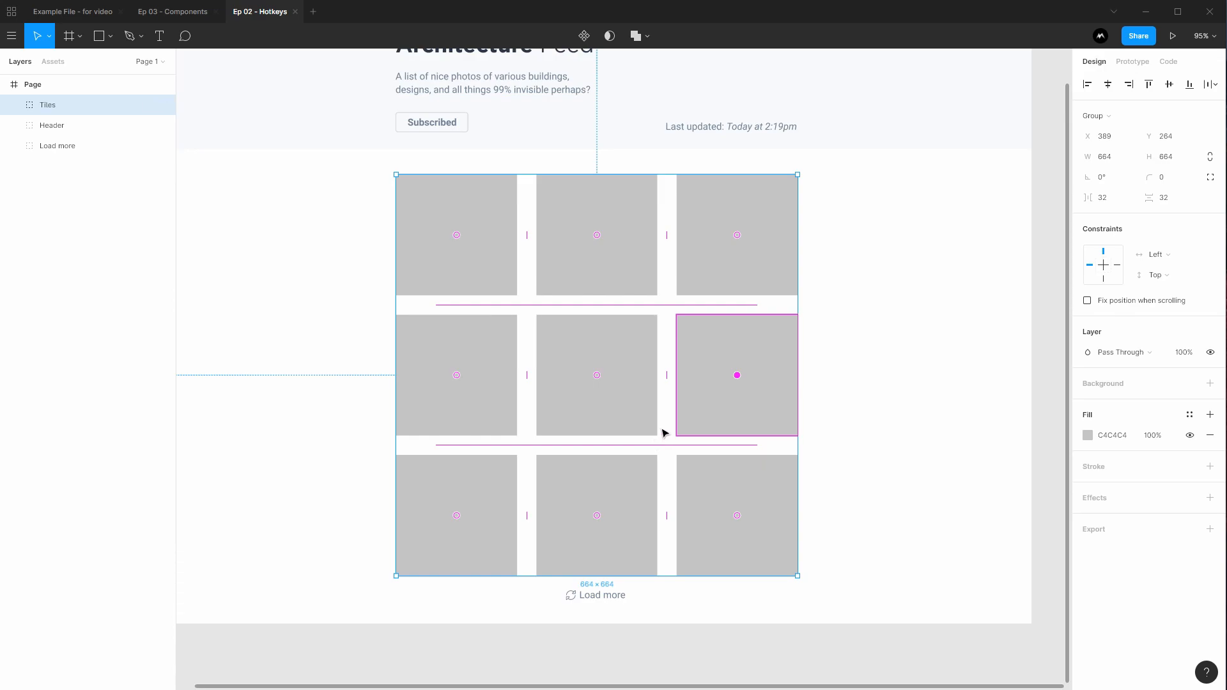
left_click_drag(737, 375, 594, 369)
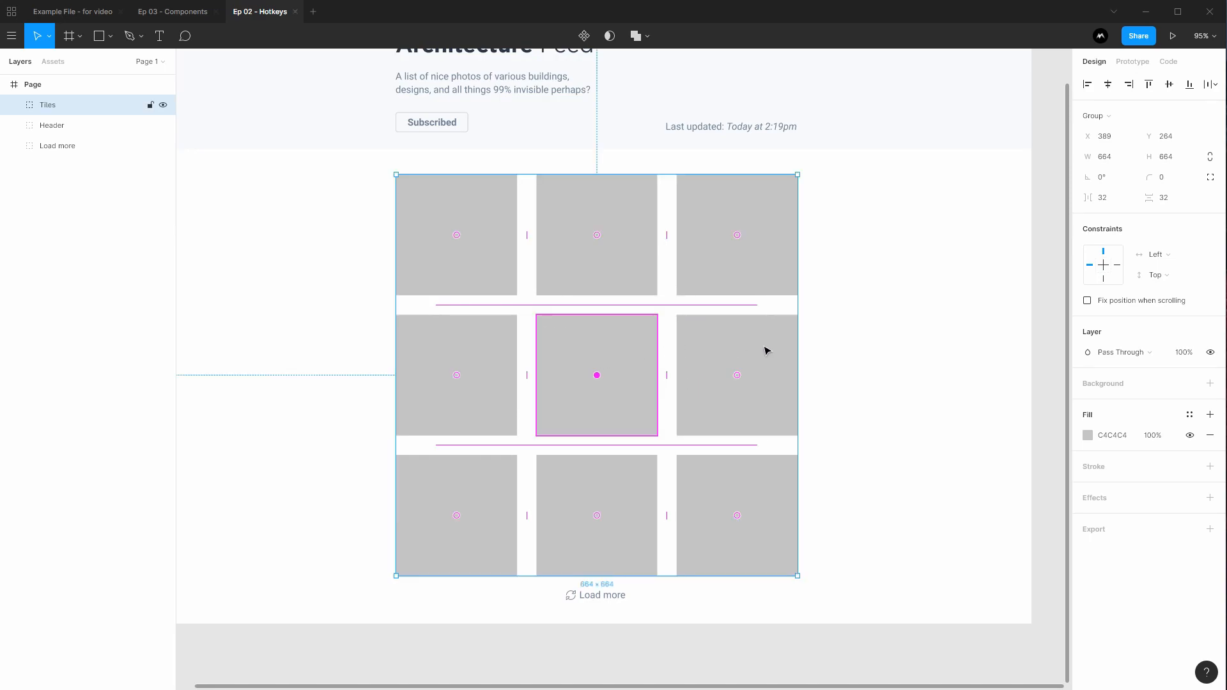
left_click(819, 366)
left_click_drag(870, 340, 885, 387)
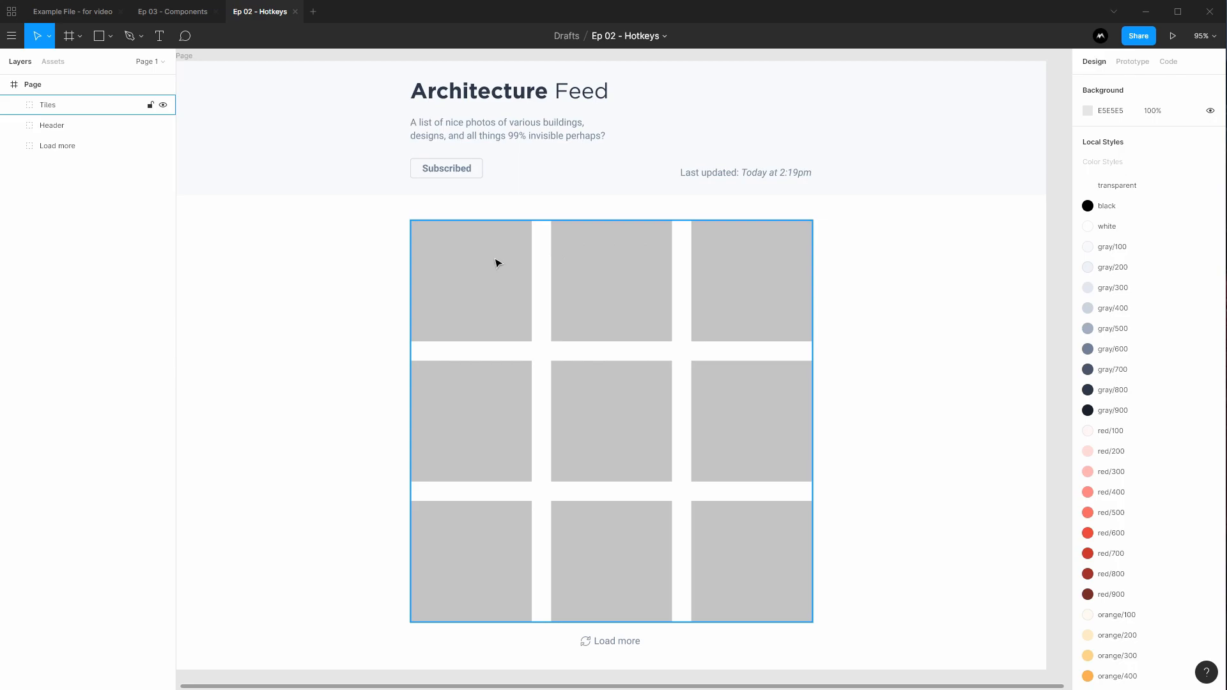
Expand the Tiles group in the Layers panel and try selecting its nine rectangles there
left_click(473, 253)
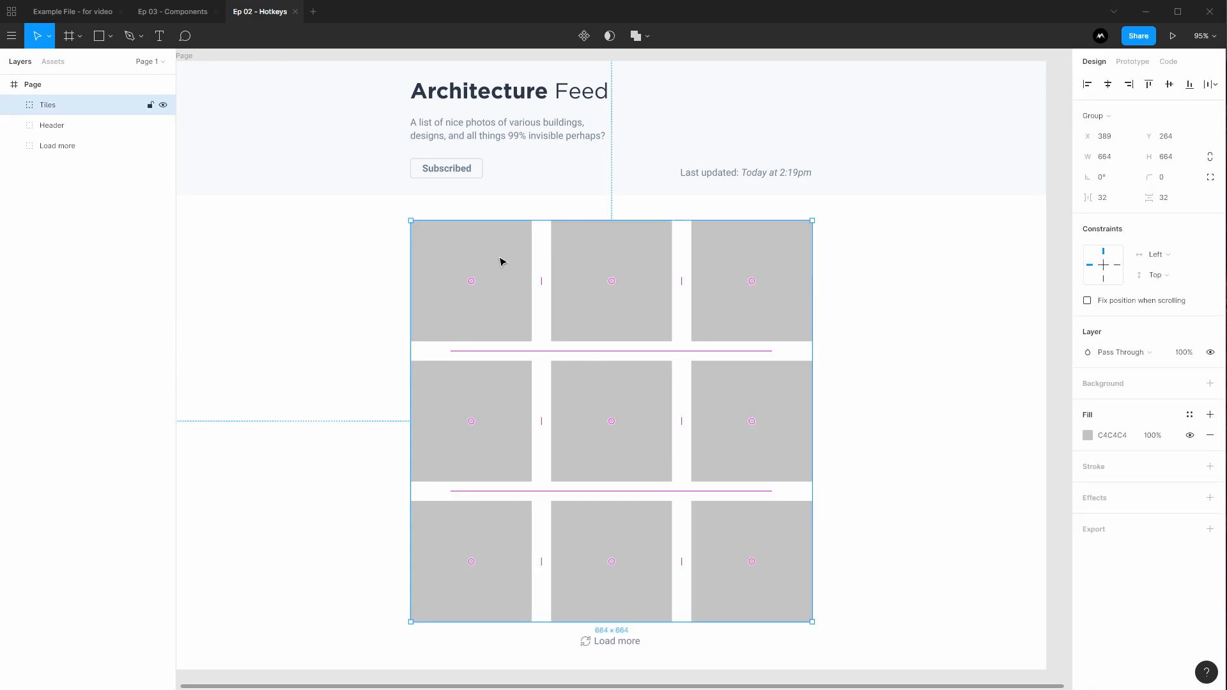
left_click(14, 105)
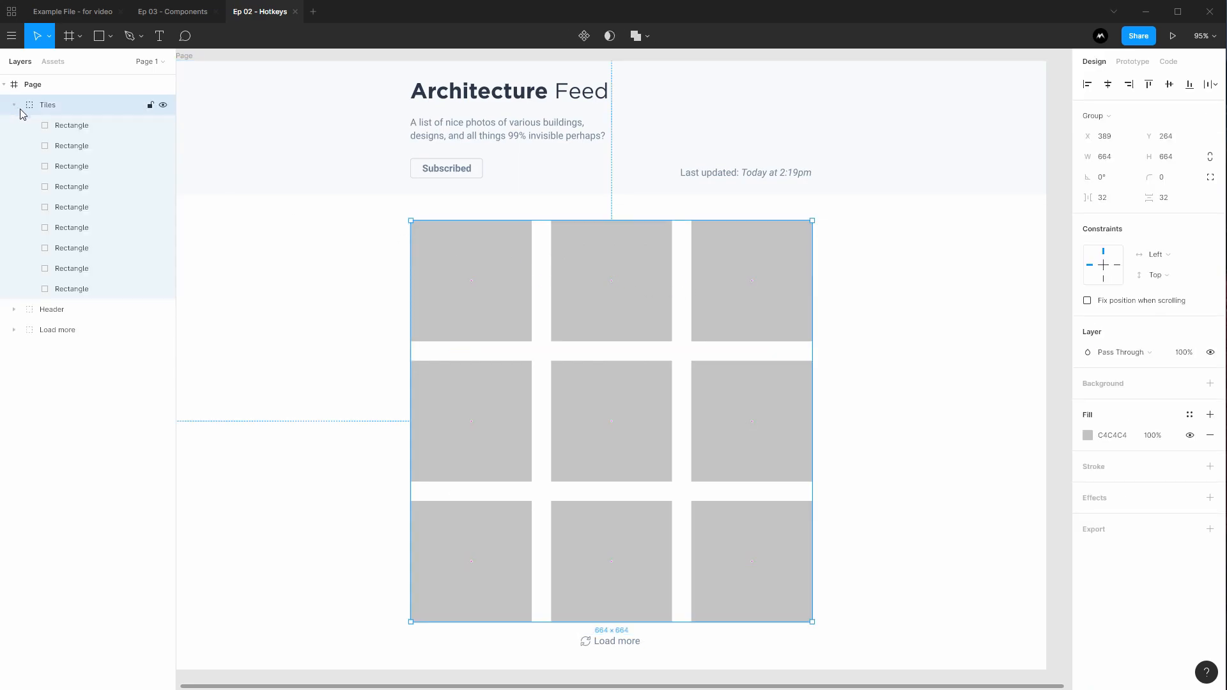
left_click(51, 125)
left_click(91, 289, "shift")
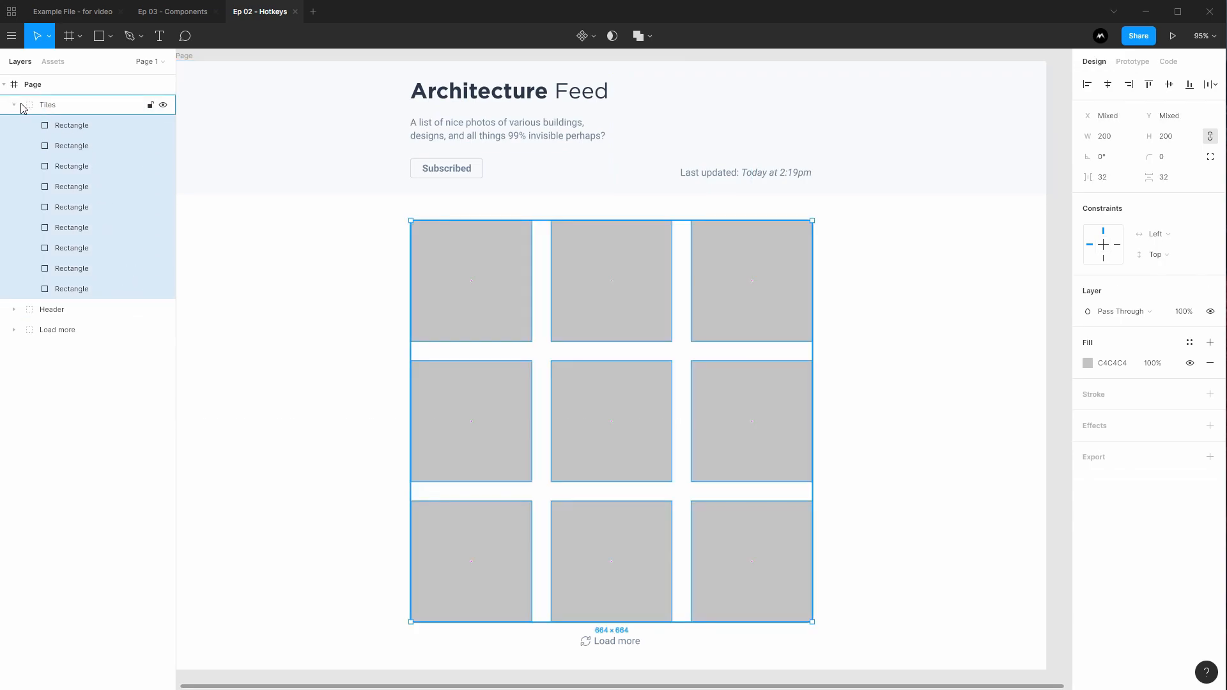
left_click(75, 128)
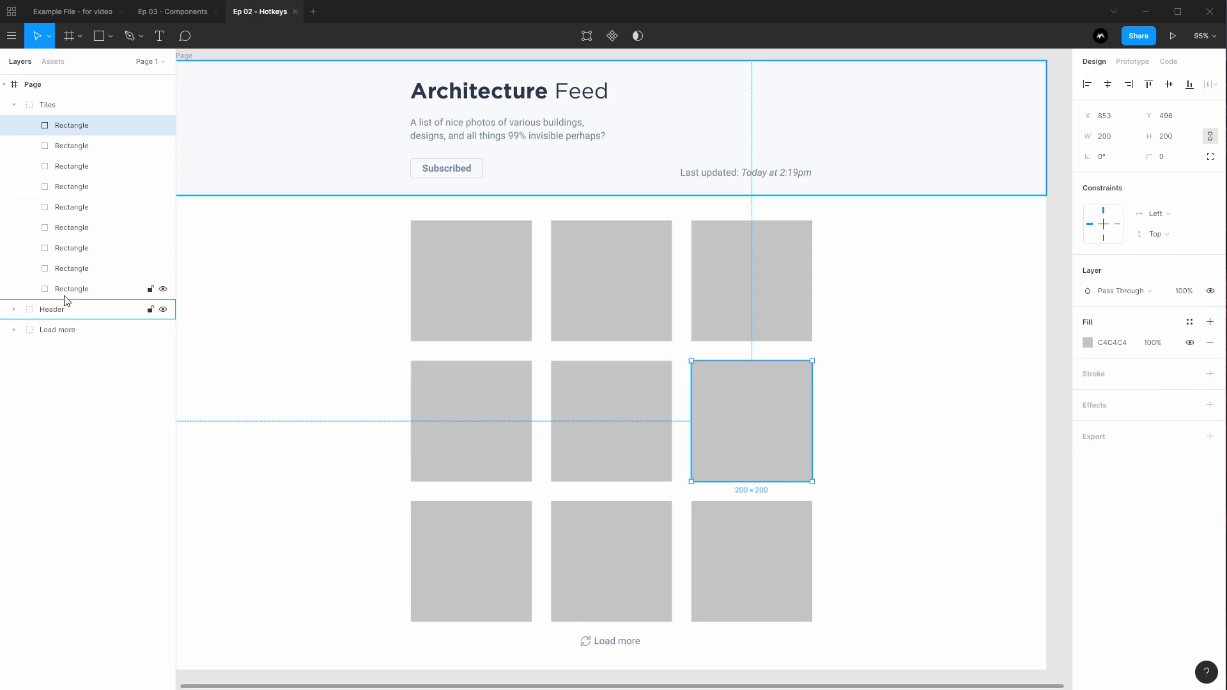
left_click(82, 288, "shift")
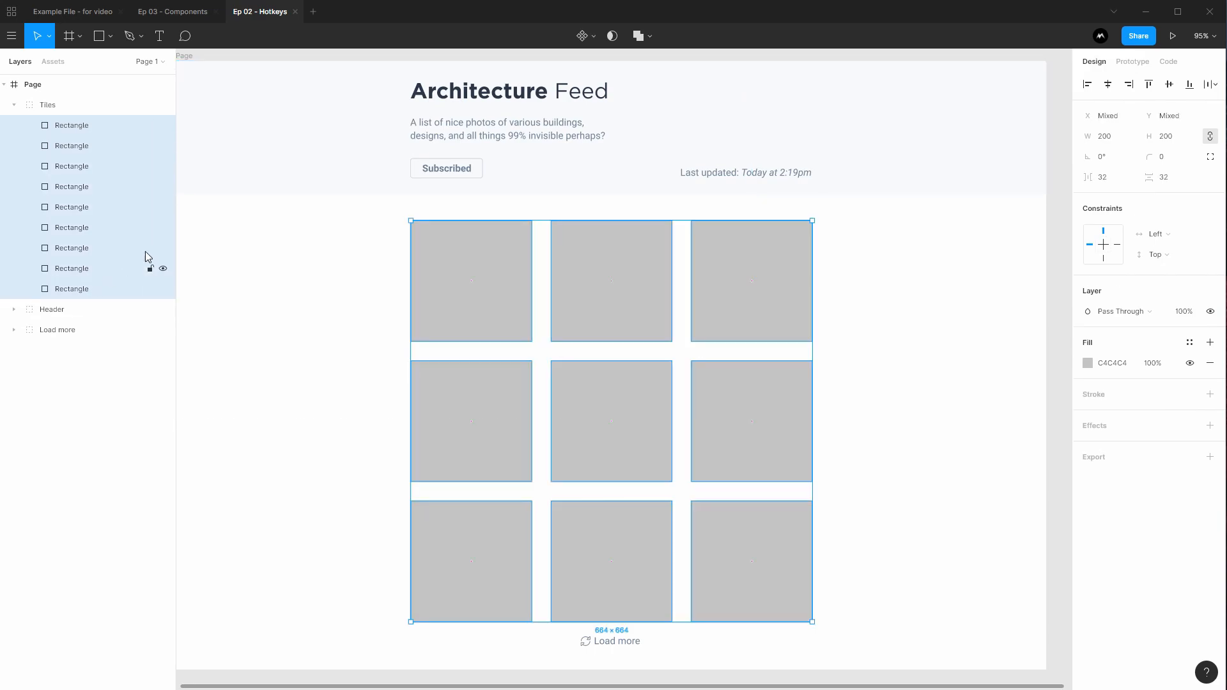
left_click(251, 272)
left_click(13, 105)
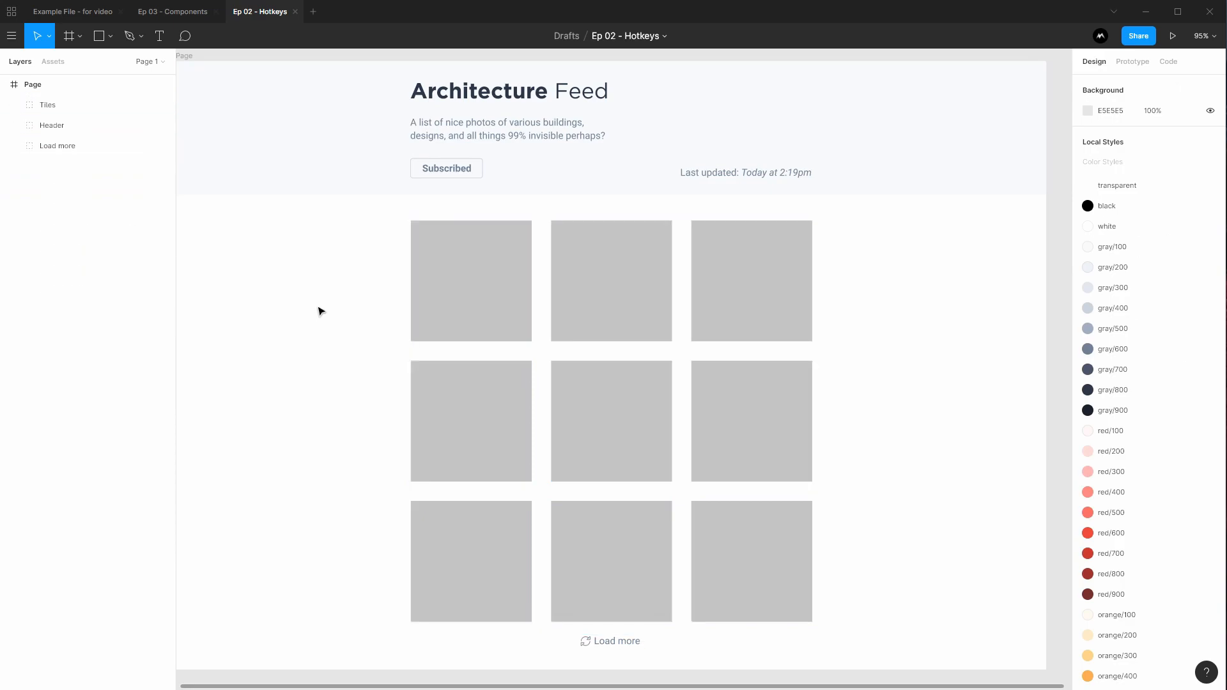
left_click(476, 281)
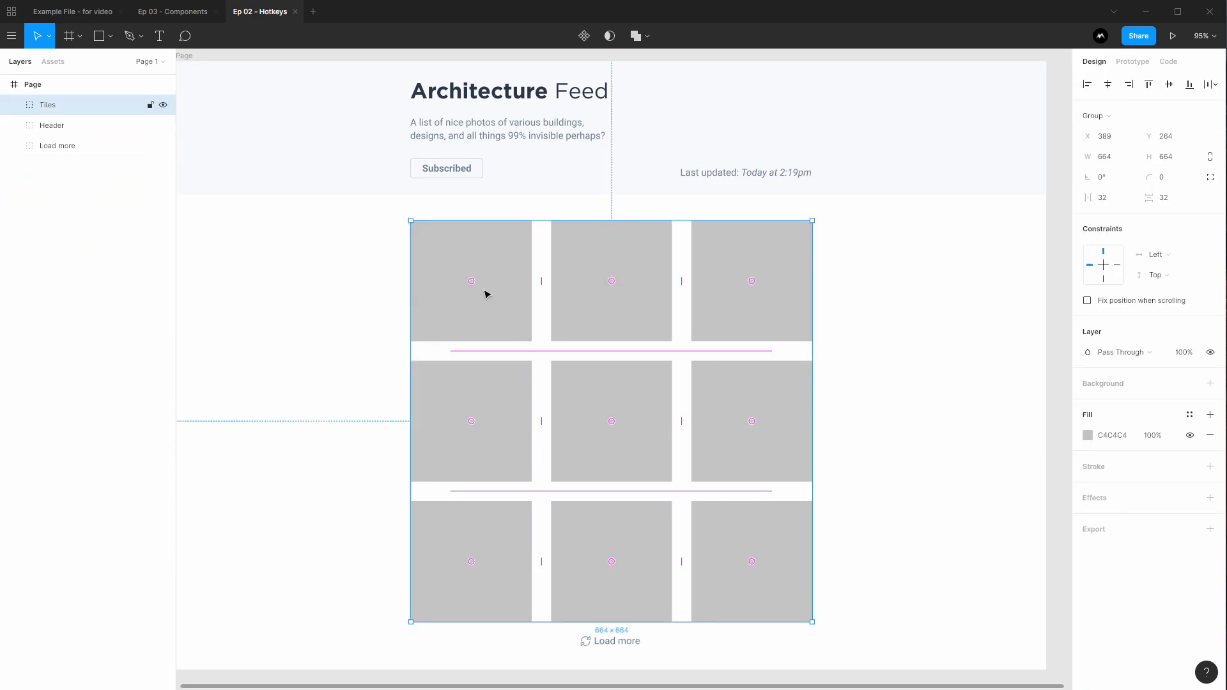
Select all nine tile rectangles inside the Tiles group directly on the canvas
double_click(465, 248)
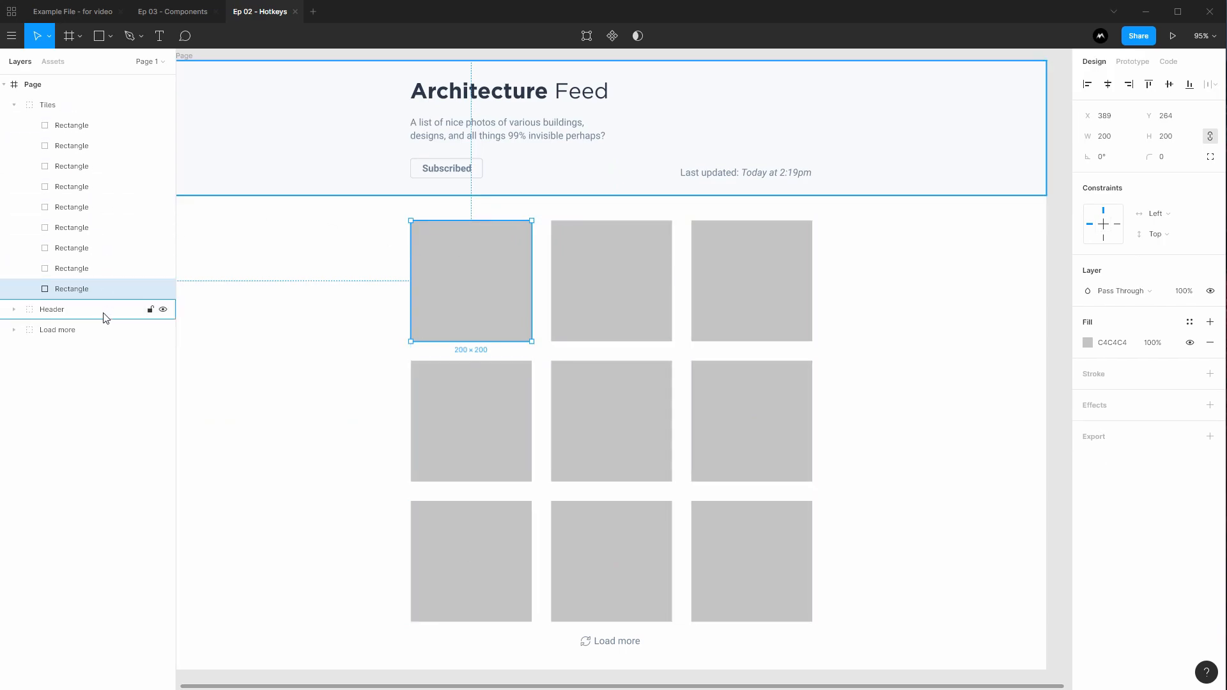
left_click(566, 285, "shift")
left_click(739, 293, "shift")
left_click(700, 374, "shift")
left_click(657, 421, "shift")
left_click(446, 430, "shift")
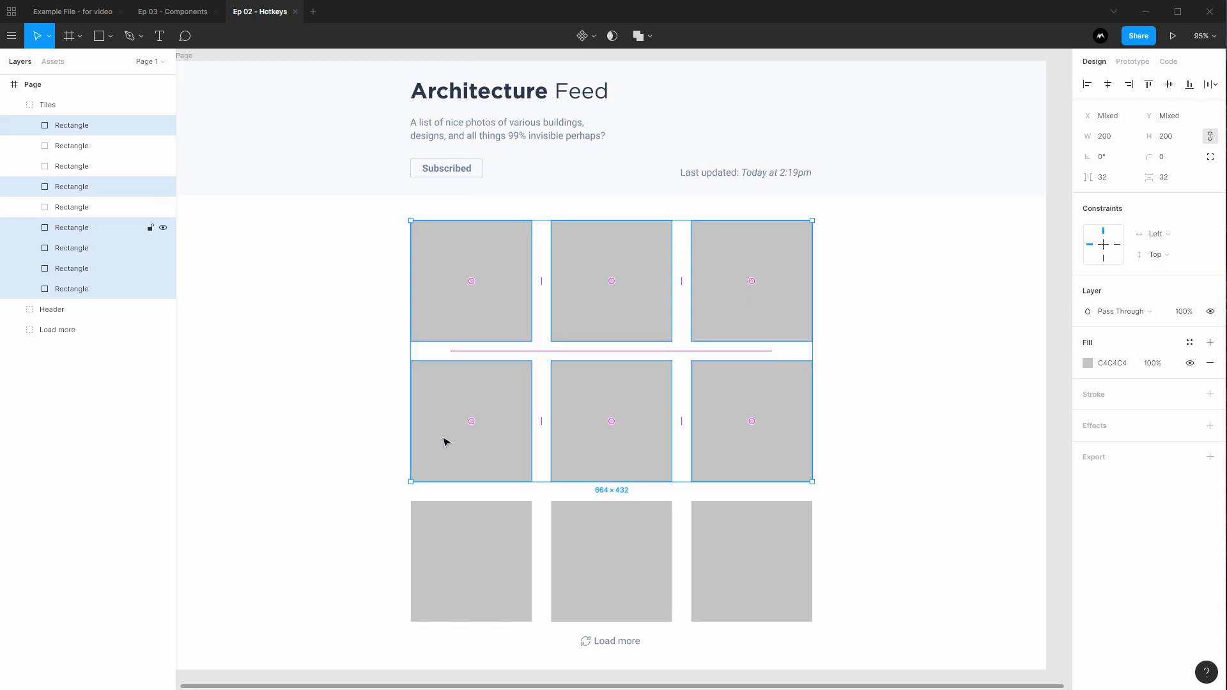
left_click(479, 550, "shift")
left_click(623, 545, "shift")
left_click(730, 545, "shift")
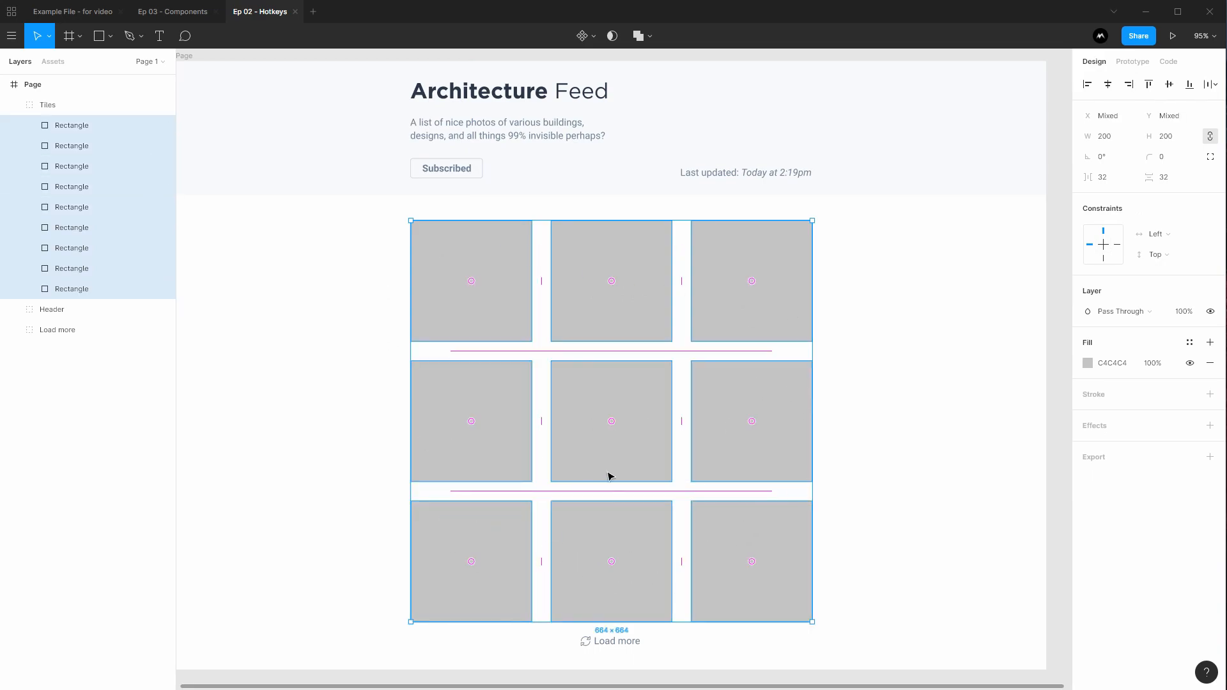
Apply the Unsplash plugin's architecture preset to the nine selected tiles, then close the plugin
right_click(503, 291)
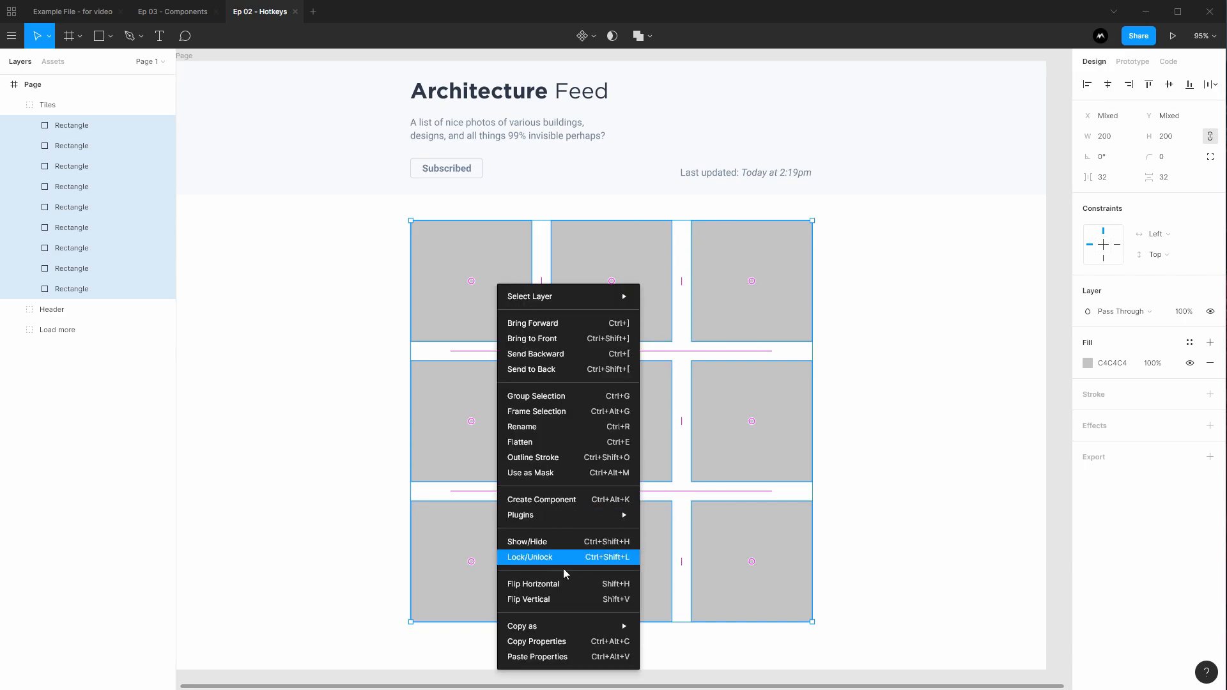
mouse_move(569, 519)
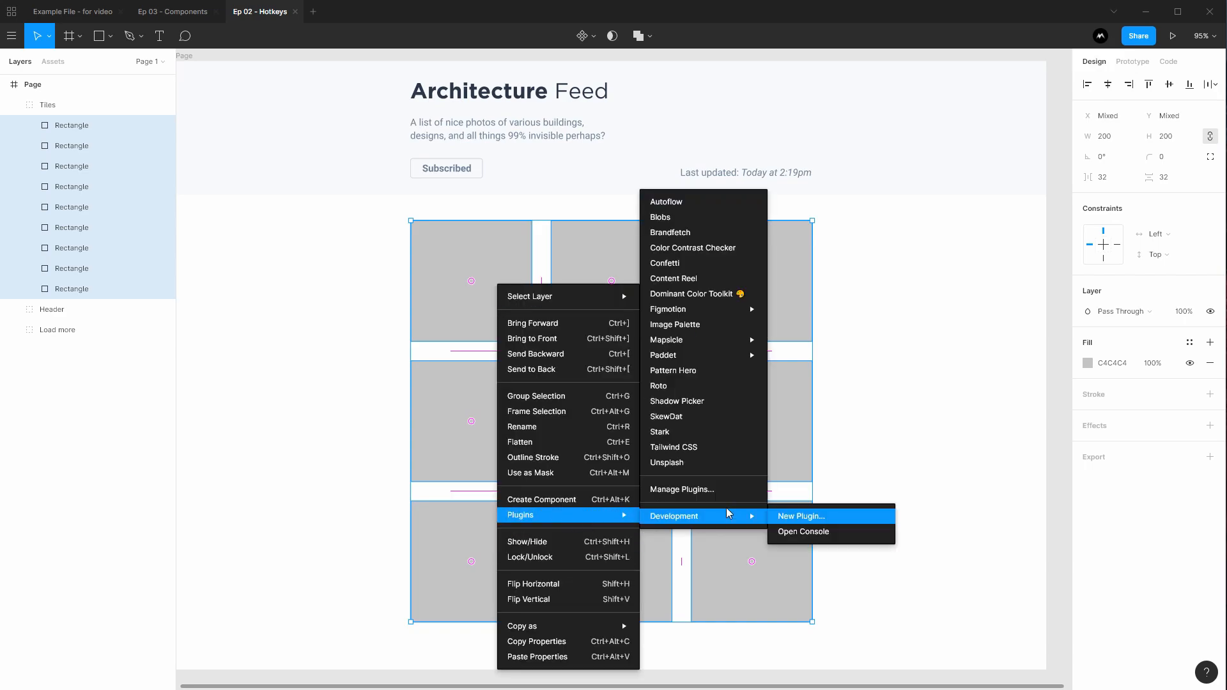
left_click(683, 469)
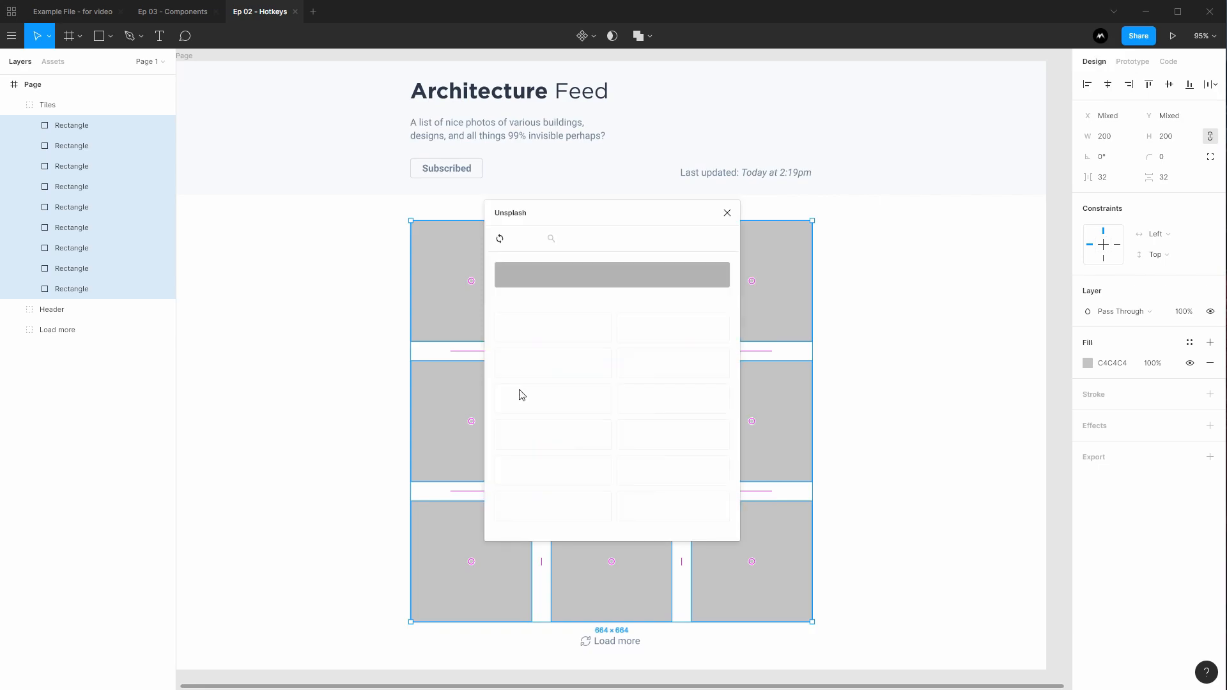
left_click(563, 363)
left_click_drag(636, 211, 933, 176)
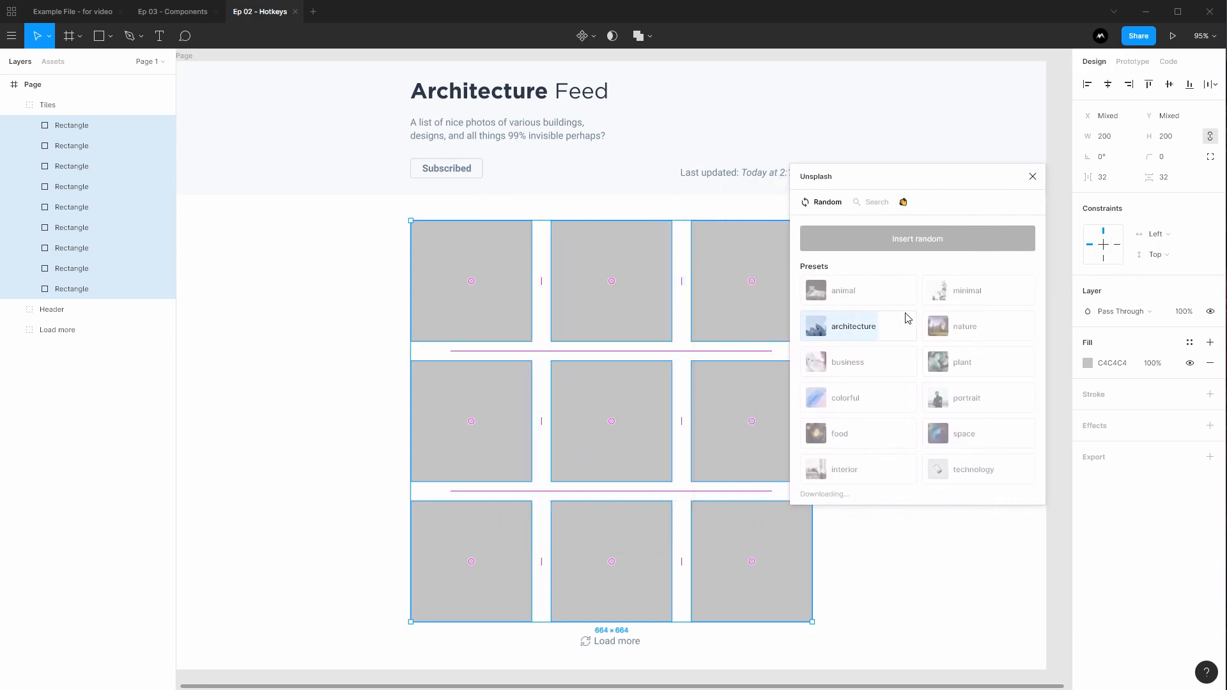
left_click(1032, 178)
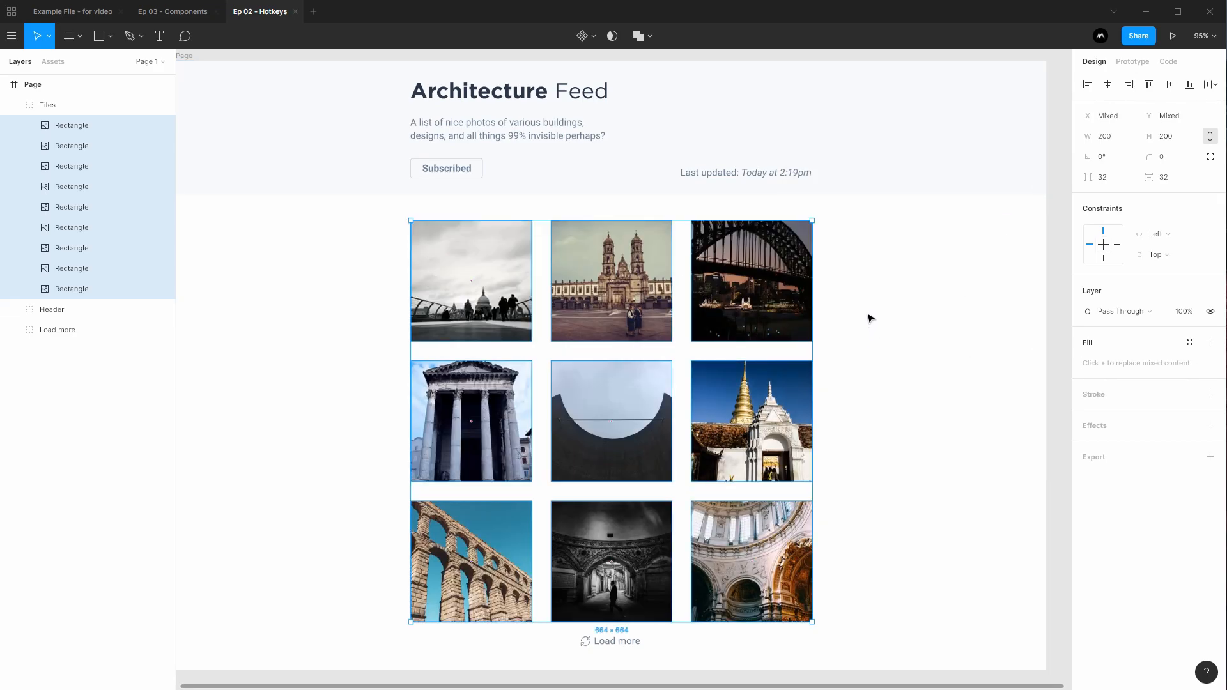
left_click(879, 269)
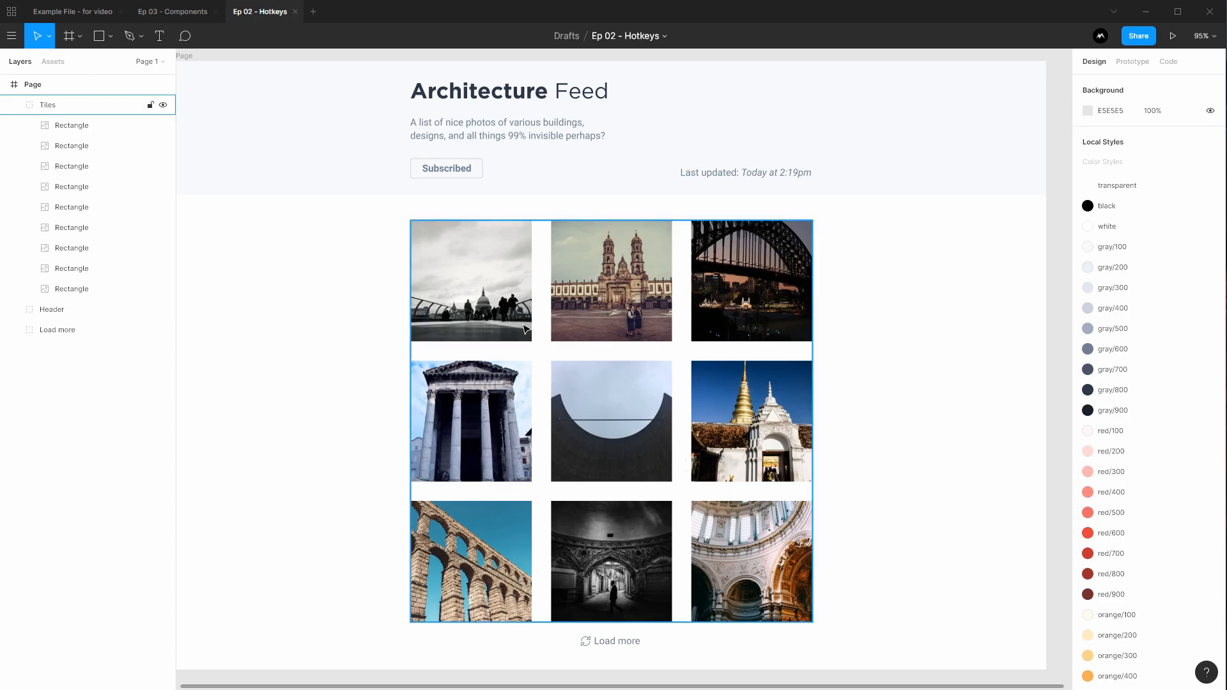
Measure the gap between the top-left photo in Tiles and the Header
left_click(488, 295)
left_click(483, 294)
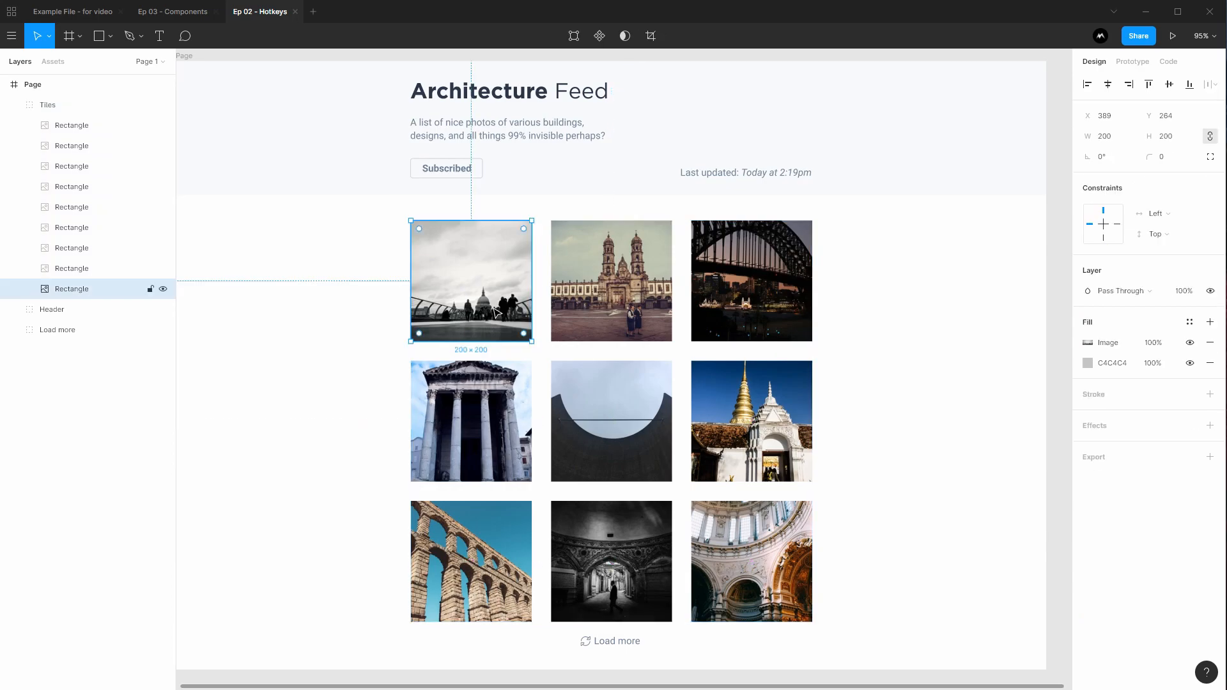
key("alt")
left_click(358, 255)
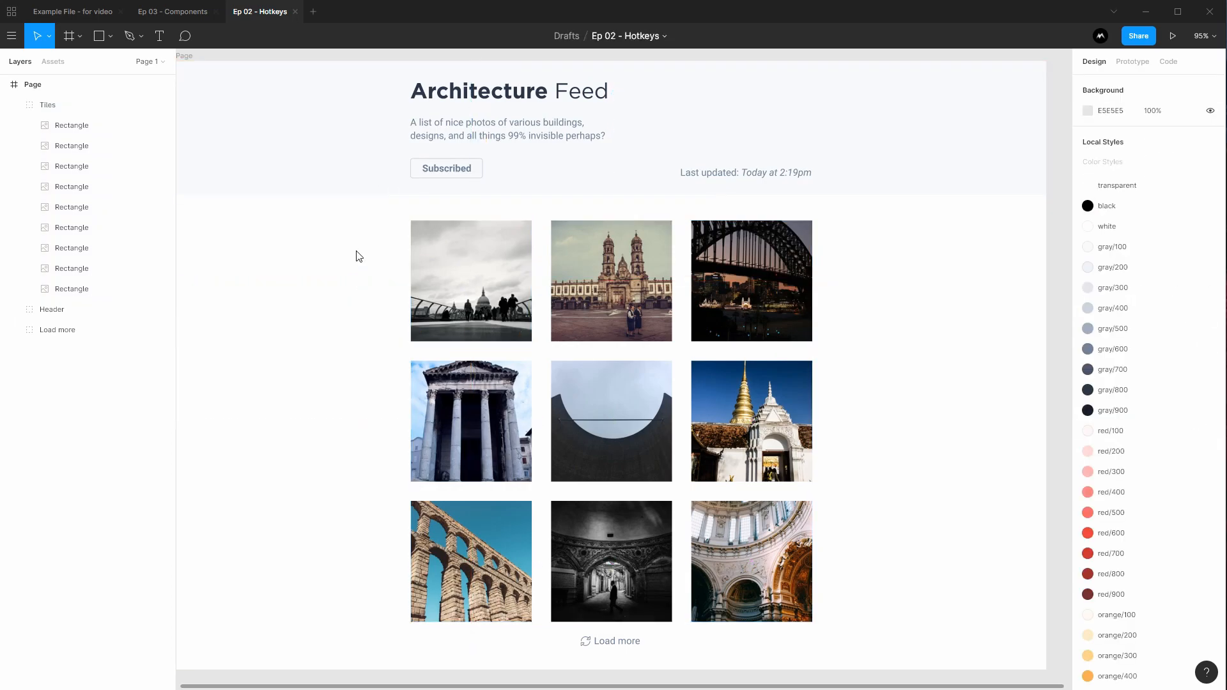
Duplicate the top-right photo beside the grid, delete the copy, then switch to the Ep 03 - Components file
double_click(796, 257)
key("ctrl+d")
left_click_drag(790, 259, 961, 274)
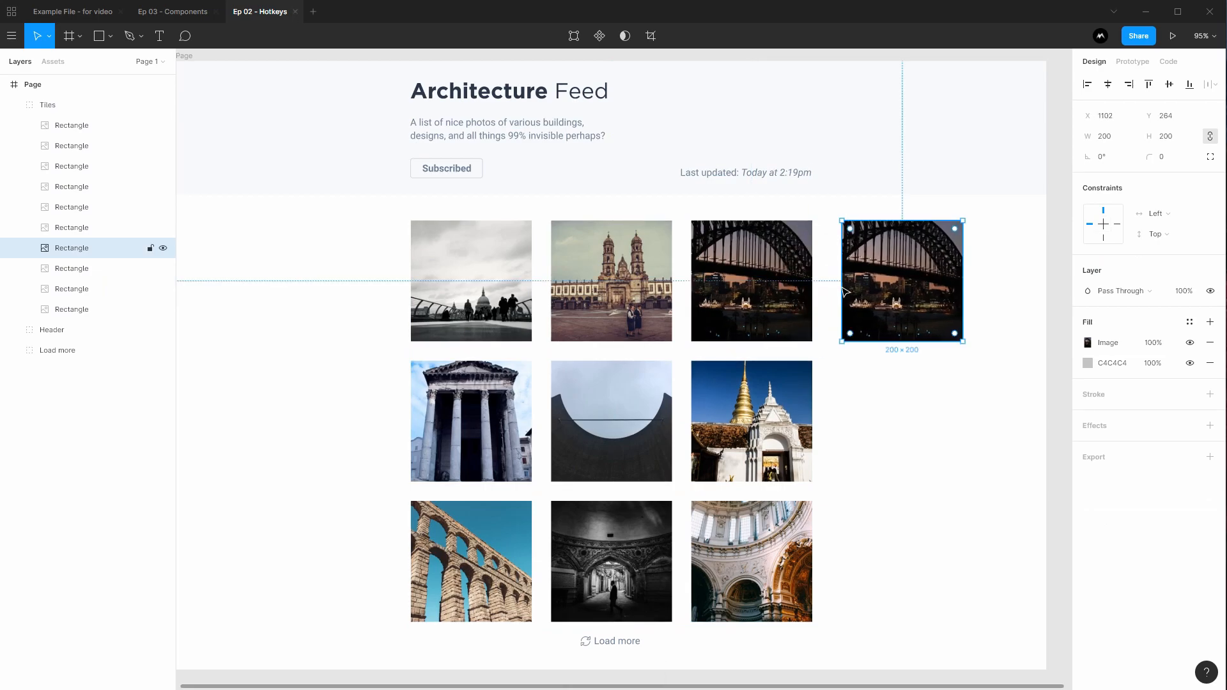
key("Delete")
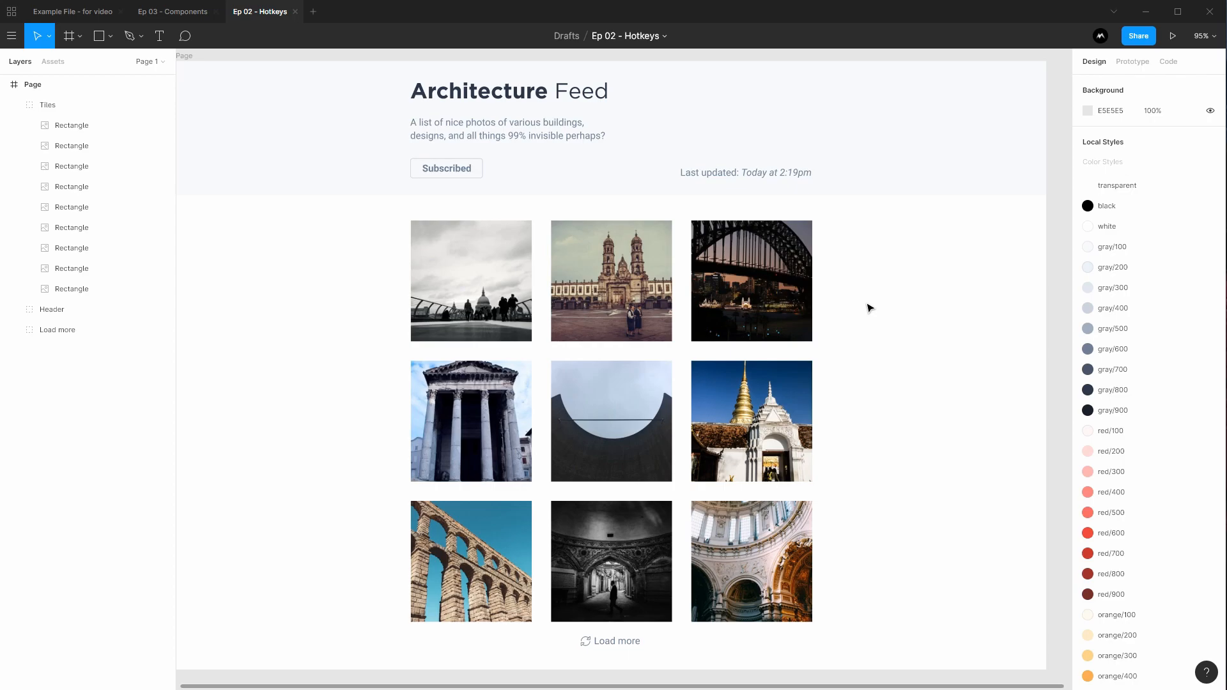
scroll(869, 308, "right", 3)
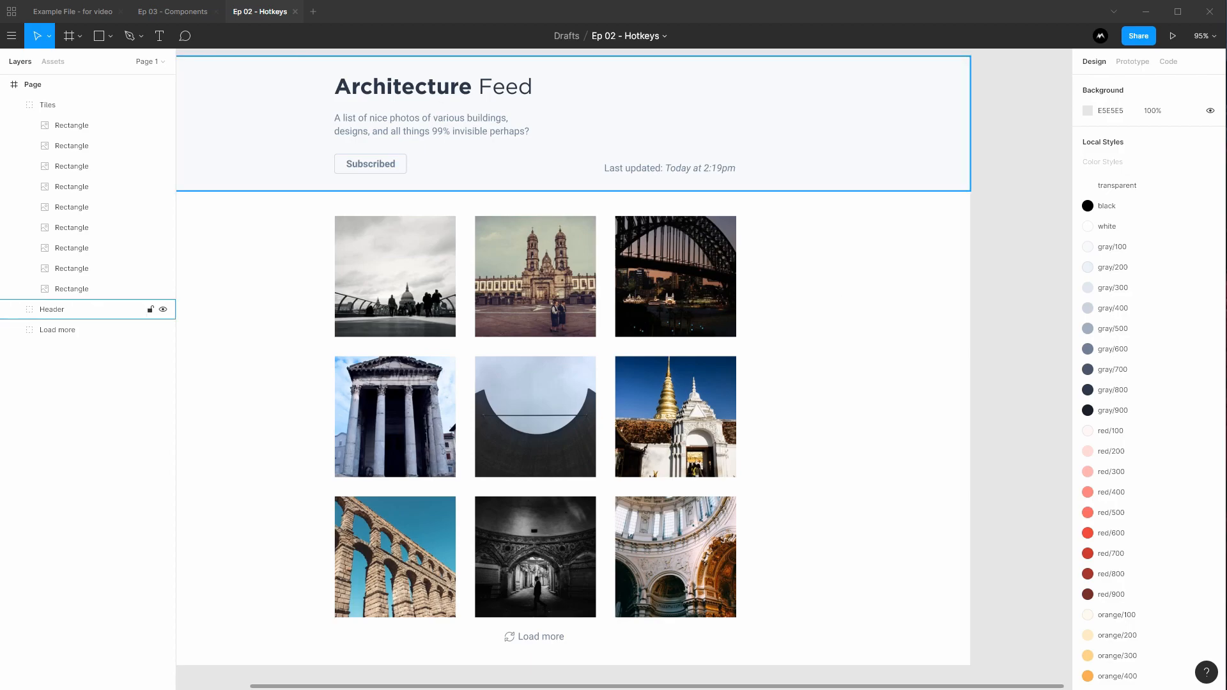
left_click(174, 13)
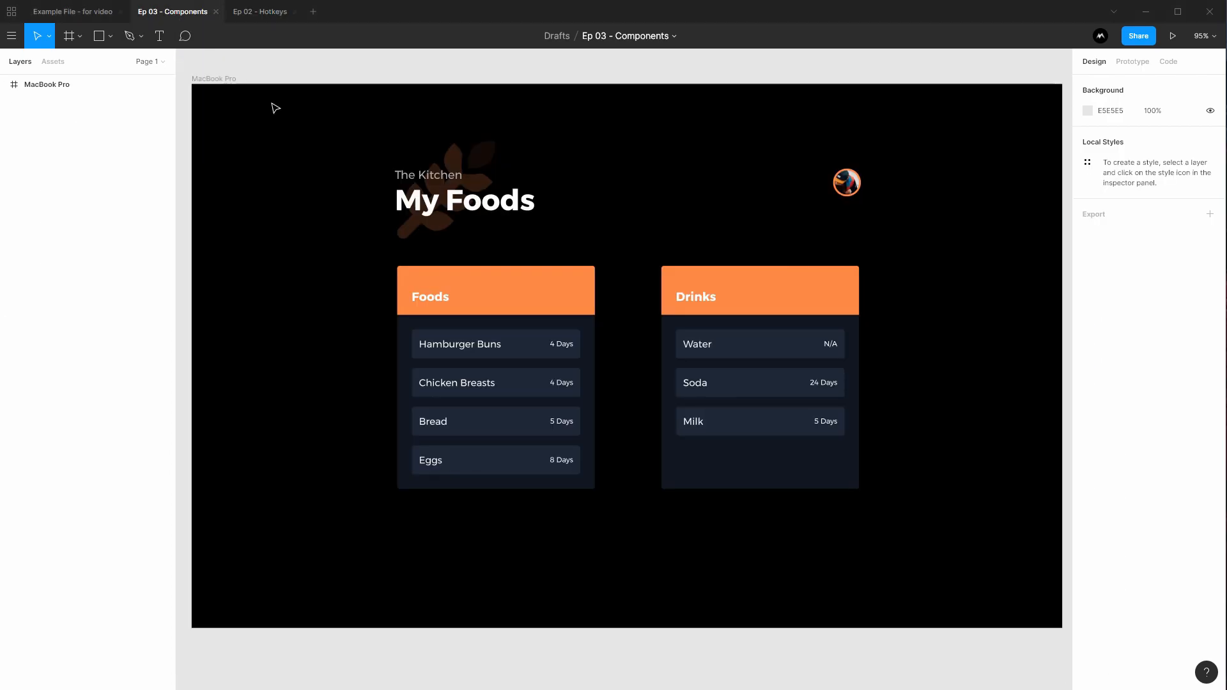